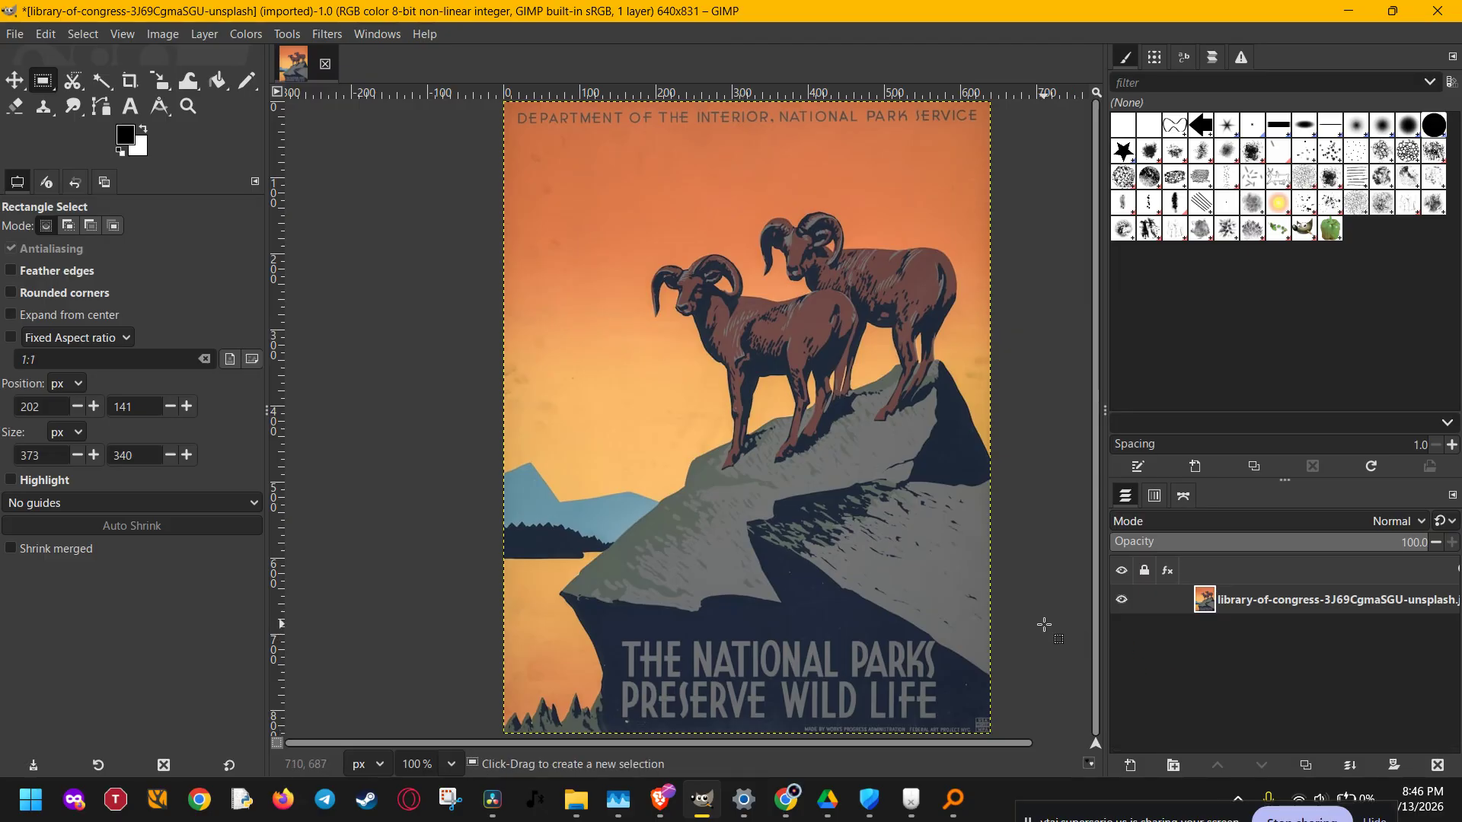
# Step: Examine the available patterns and brushes and the options offered for their dock
pyautogui.click(1154, 58)
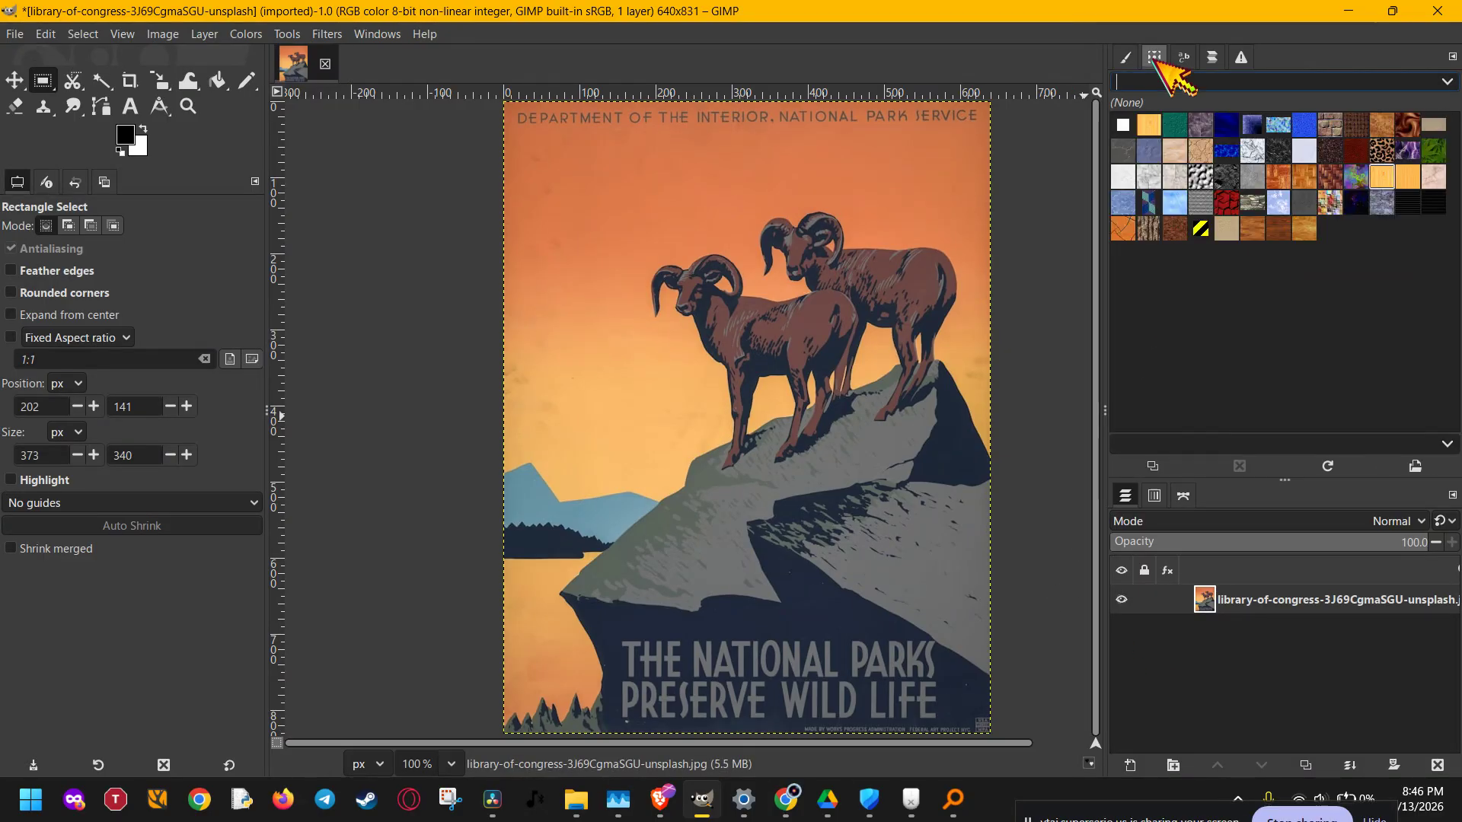
pyautogui.click(1349, 81)
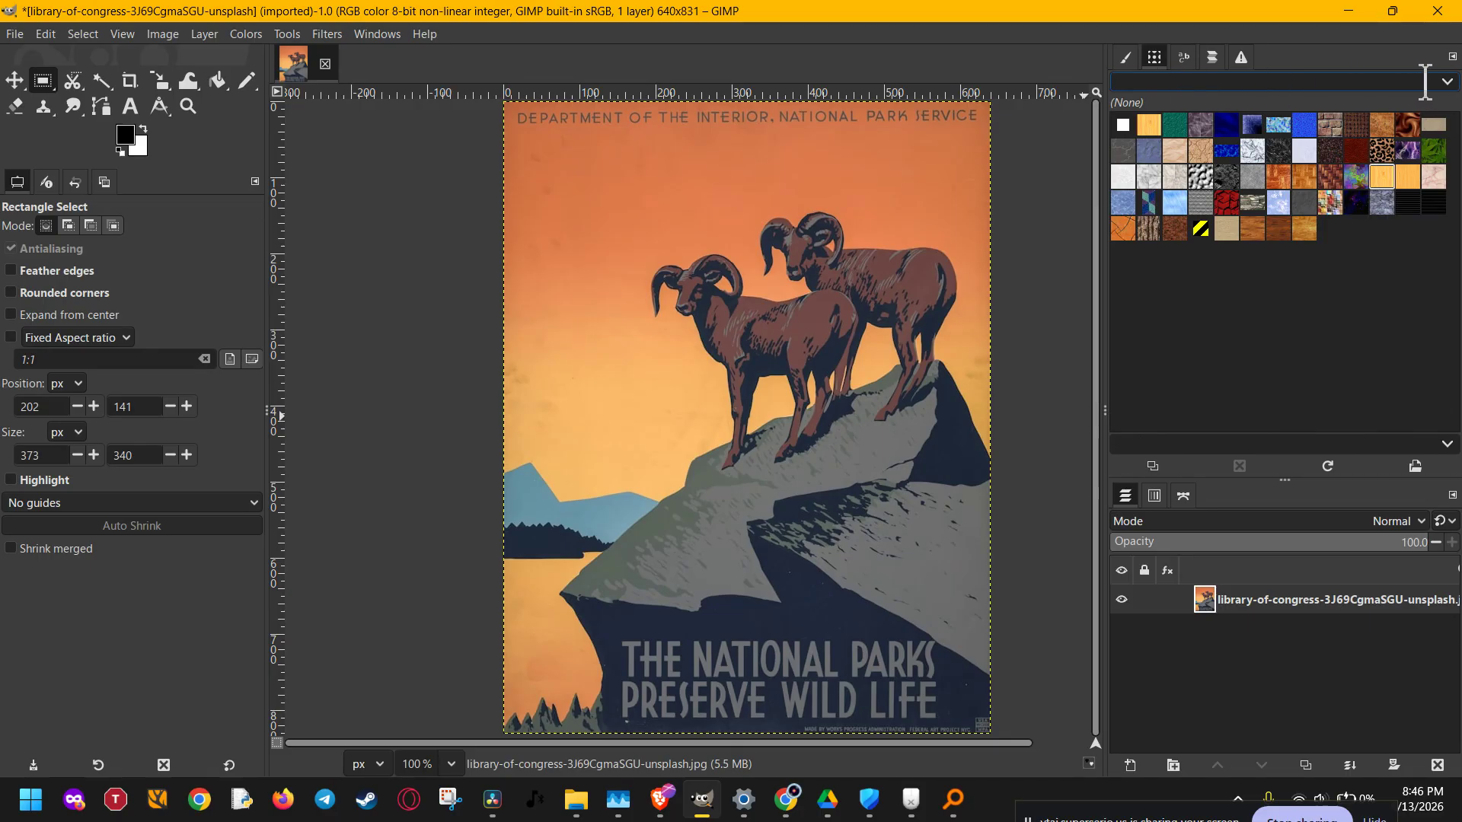
pyautogui.click(1446, 81)
pyautogui.click(1403, 294)
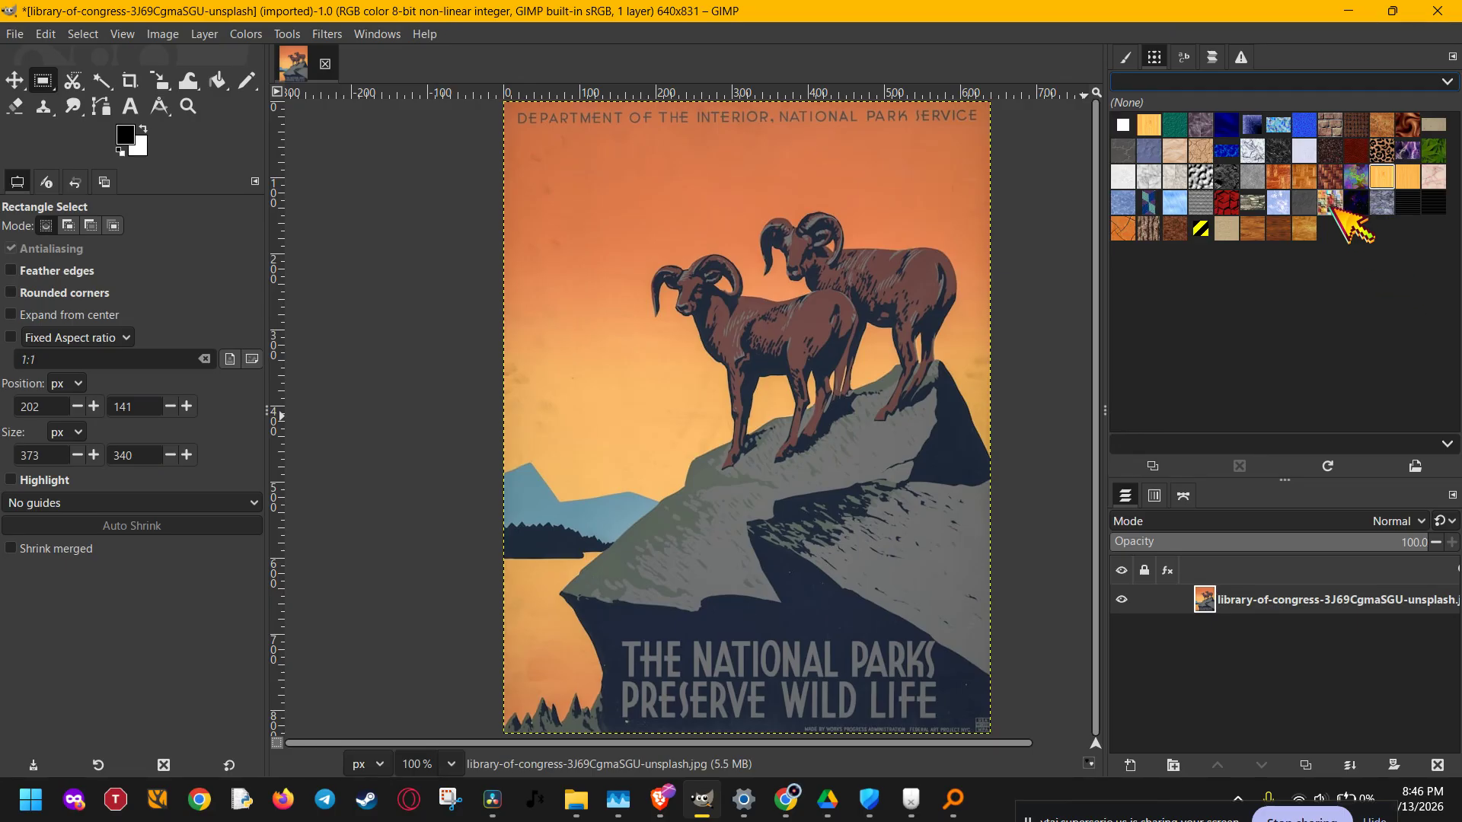
pyautogui.click(1130, 58)
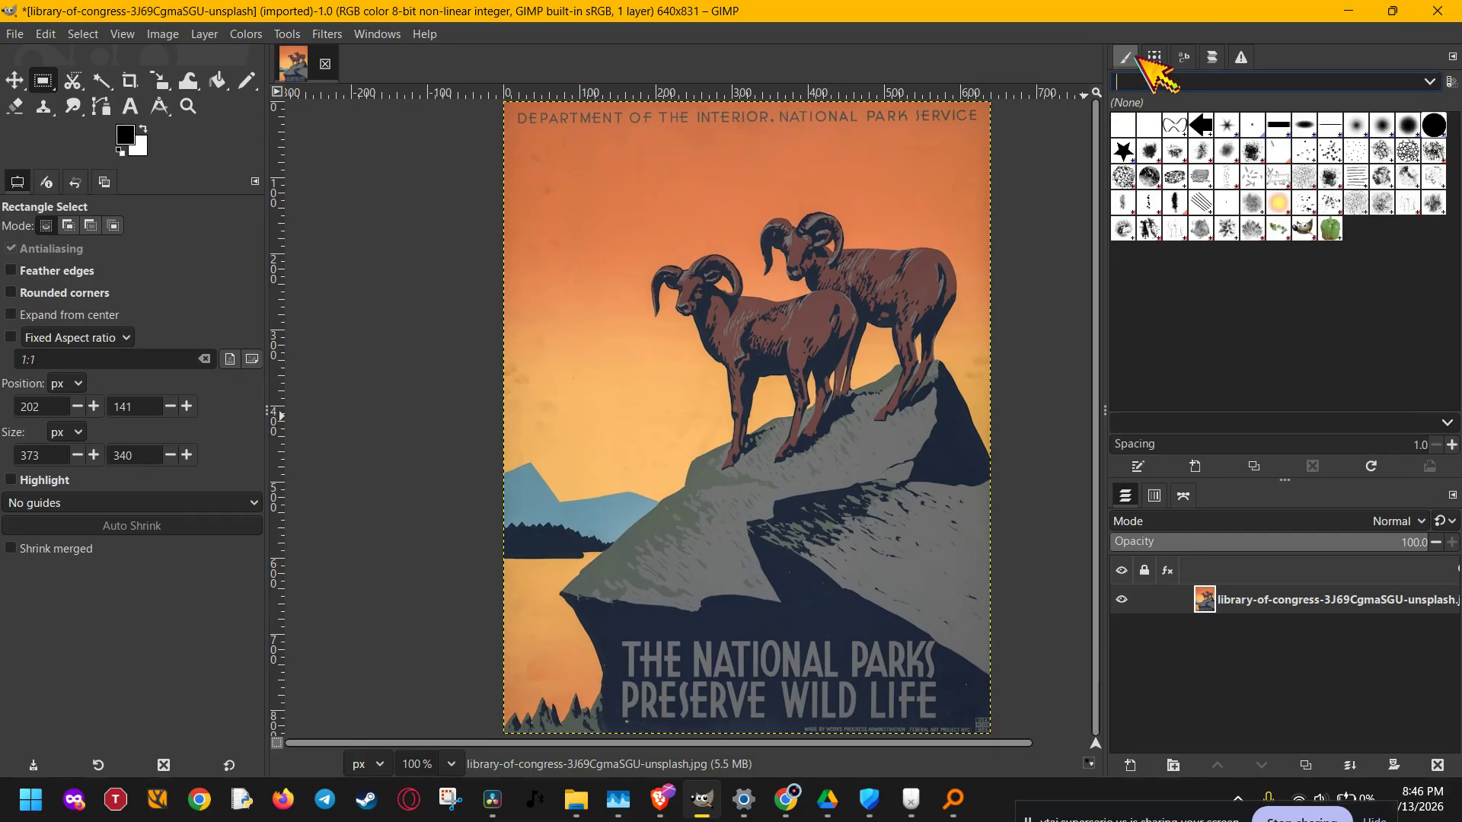
pyautogui.click(1153, 59)
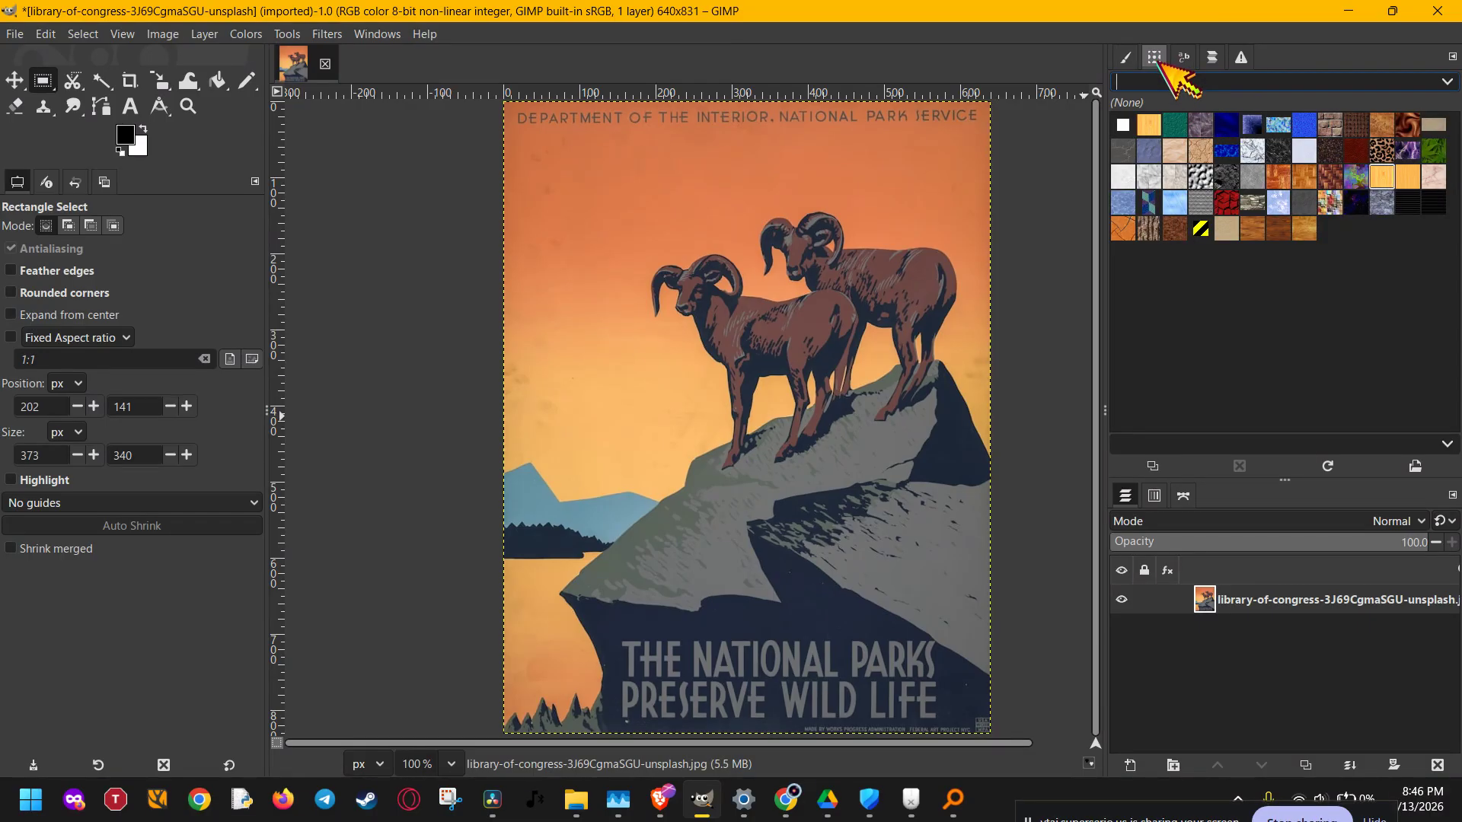
pyautogui.rightClick(1154, 59)
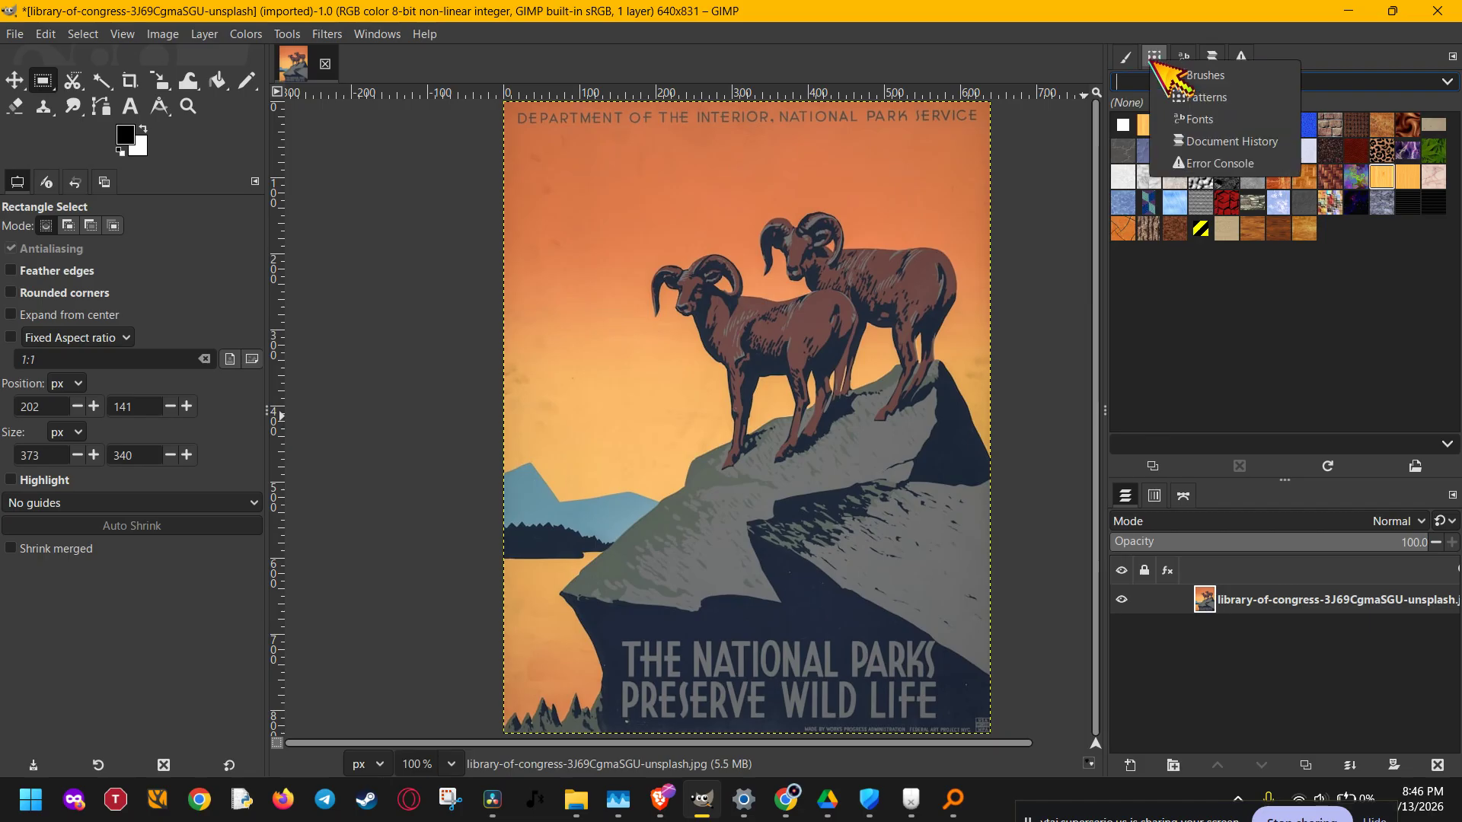
pyautogui.click(1452, 54)
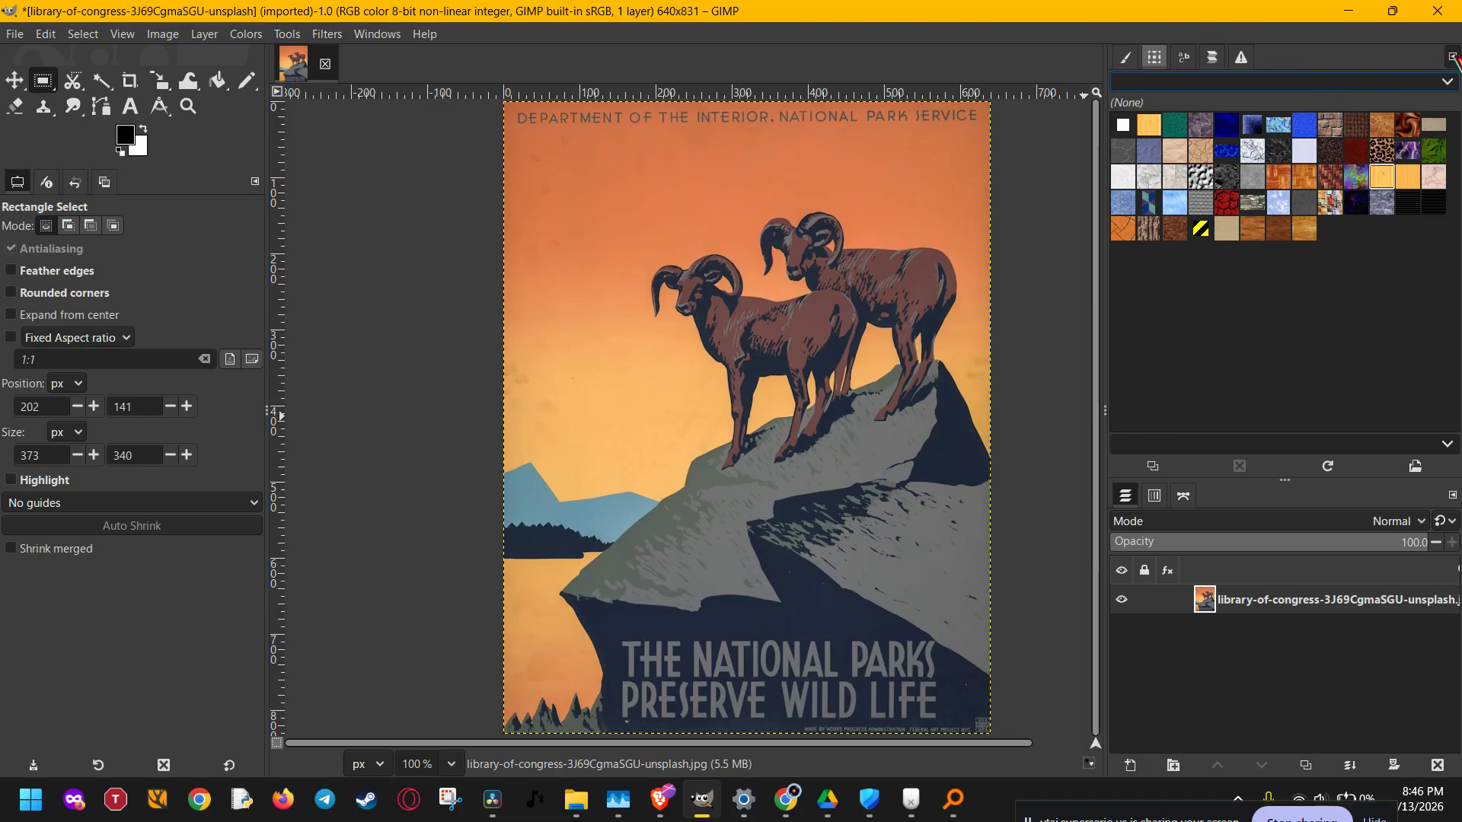
pyautogui.click(1451, 55)
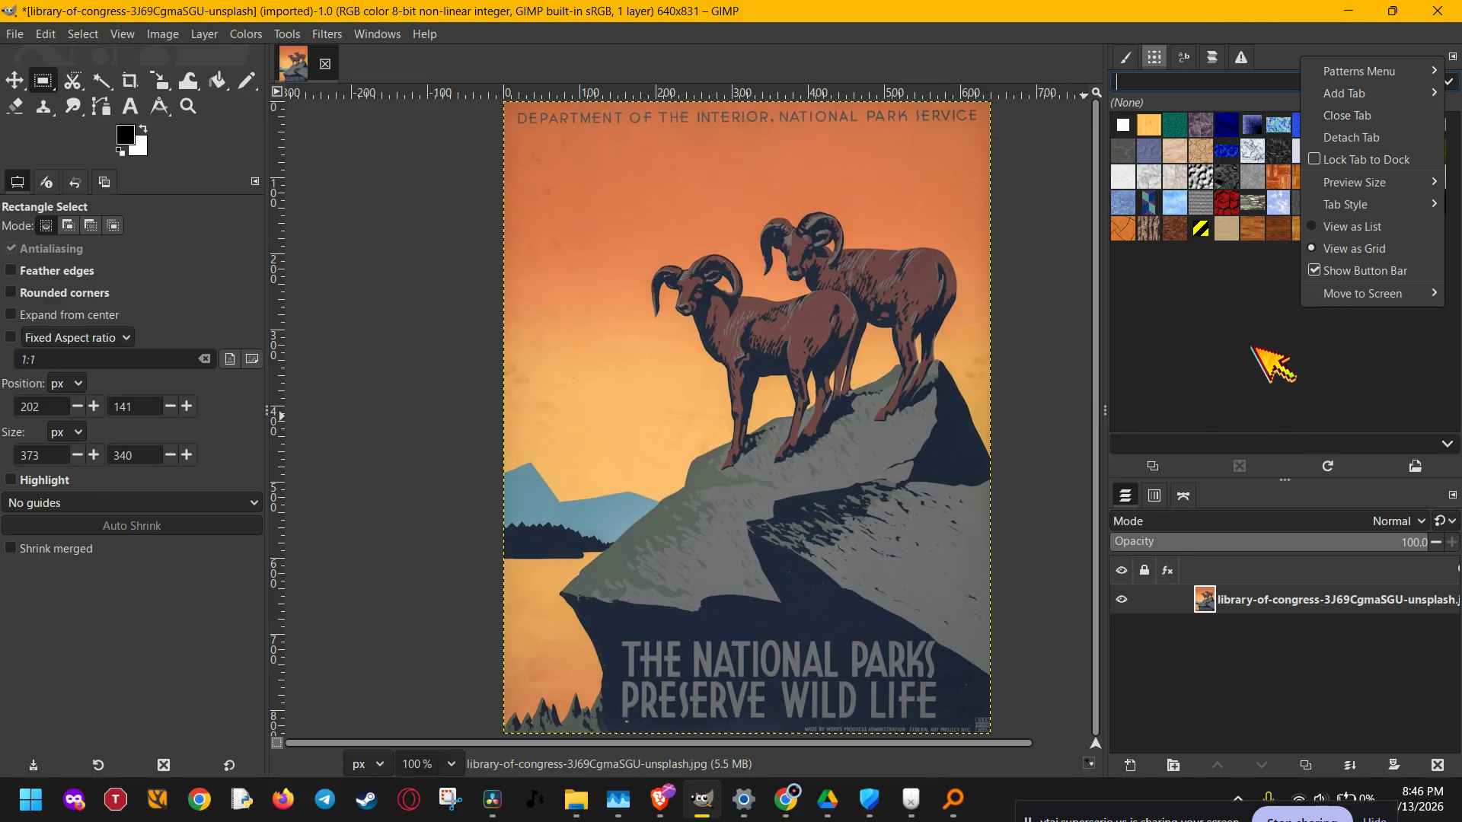
pyautogui.click(1327, 359)
pyautogui.click(1124, 58)
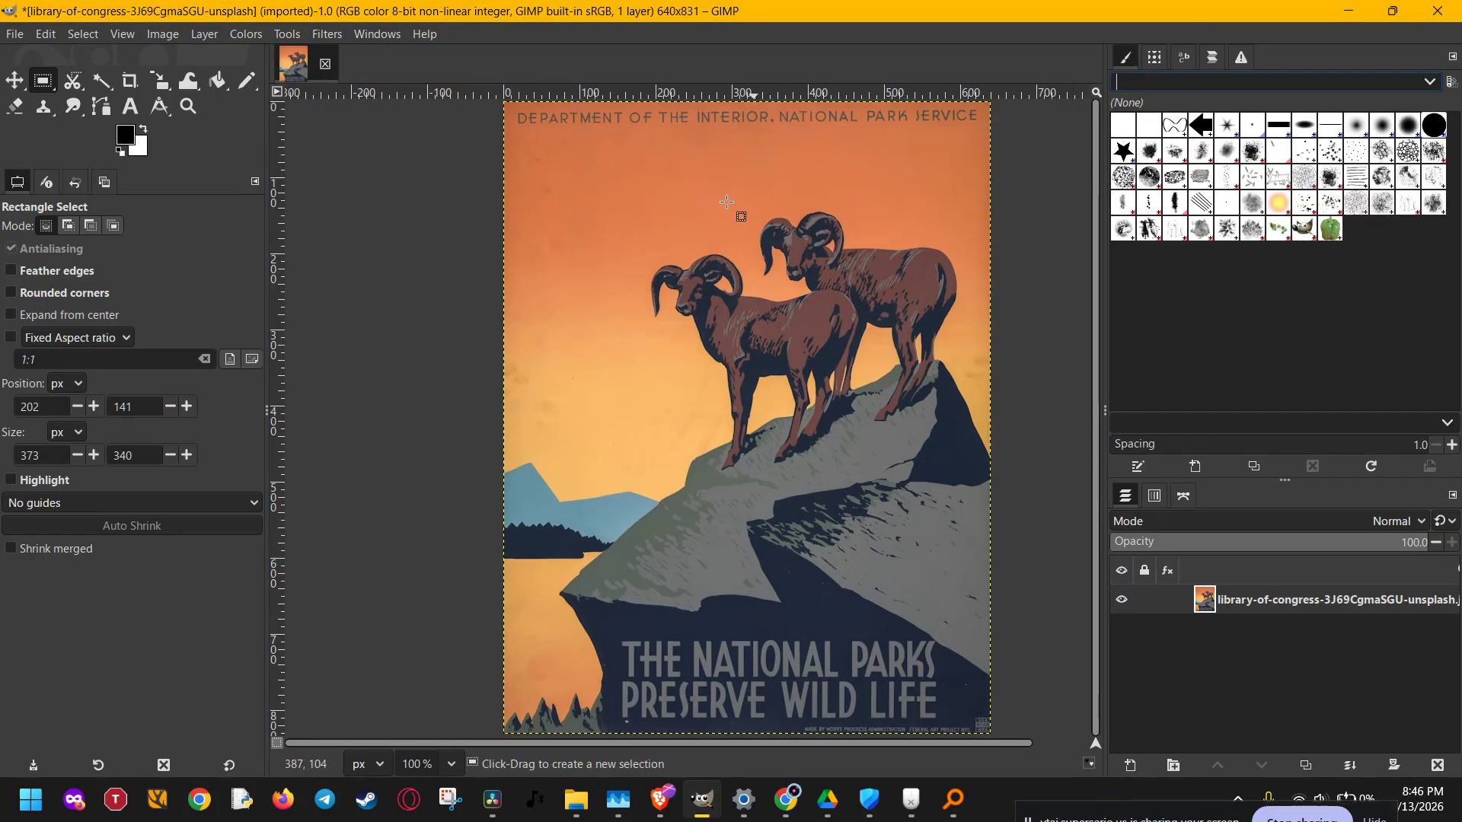
pyautogui.click(133, 135)
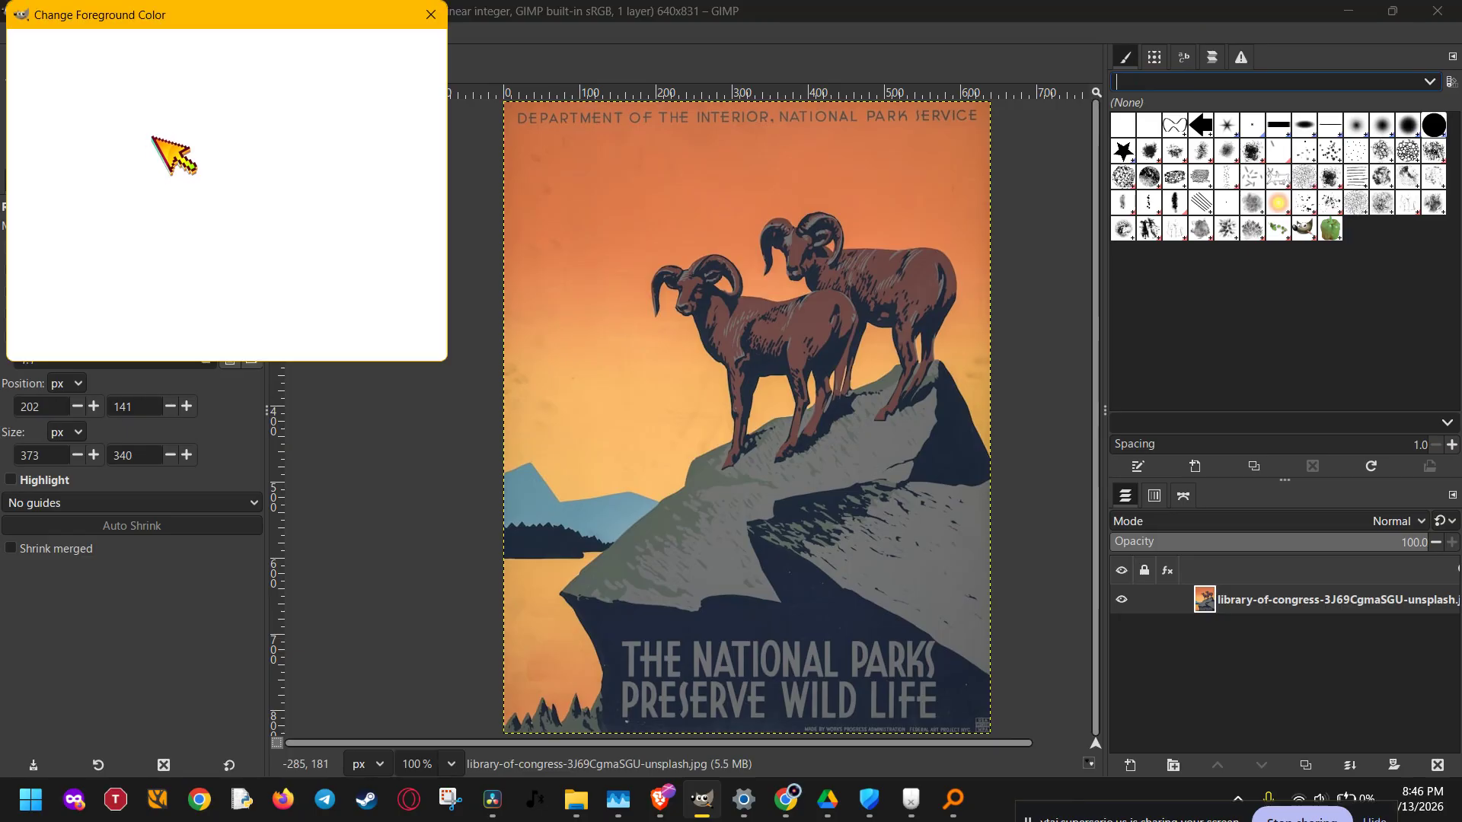
pyautogui.click(431, 15)
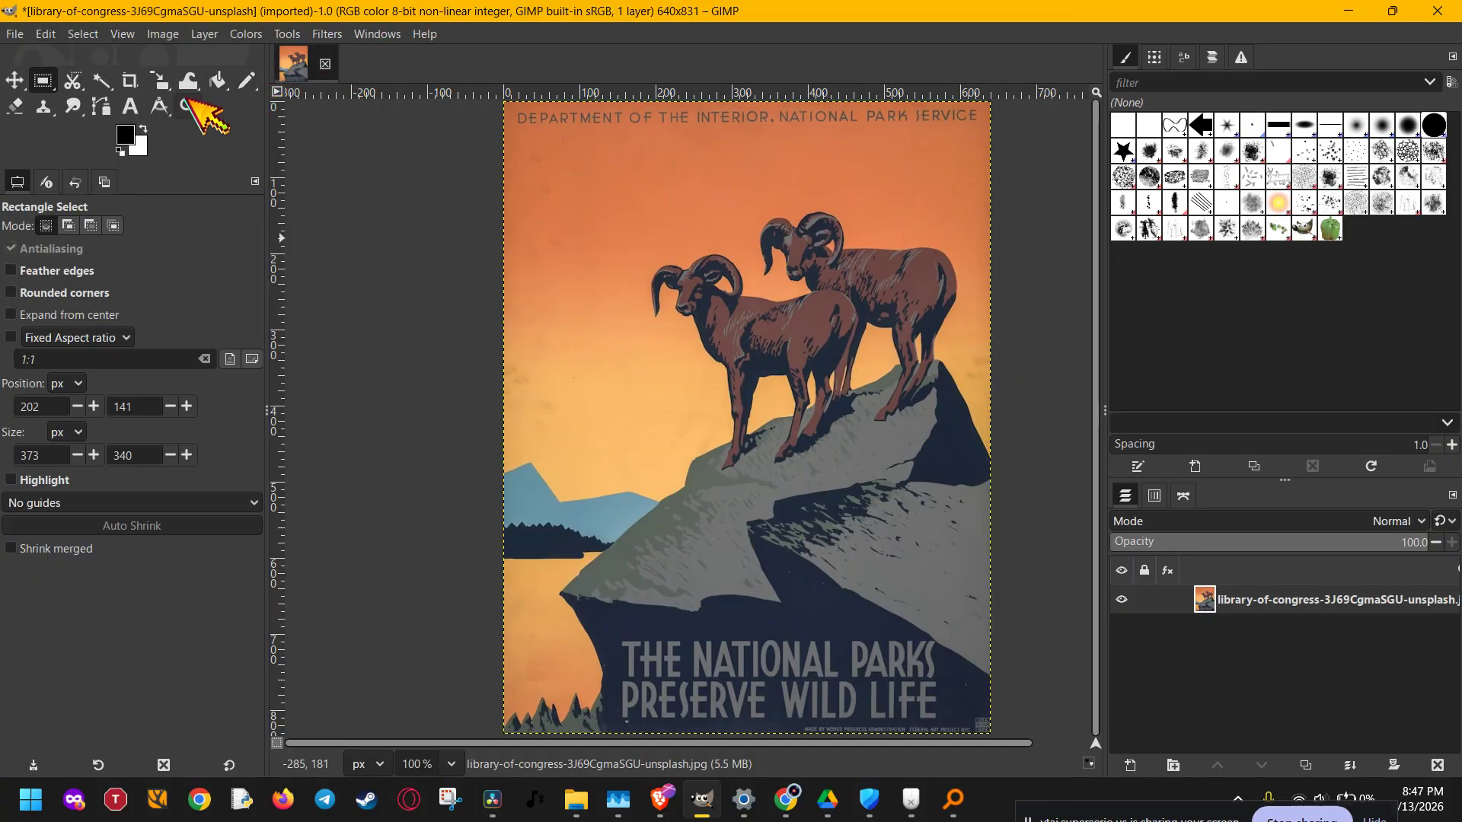
pyautogui.moveTo(566, 313); pyautogui.dragTo(655, 371)
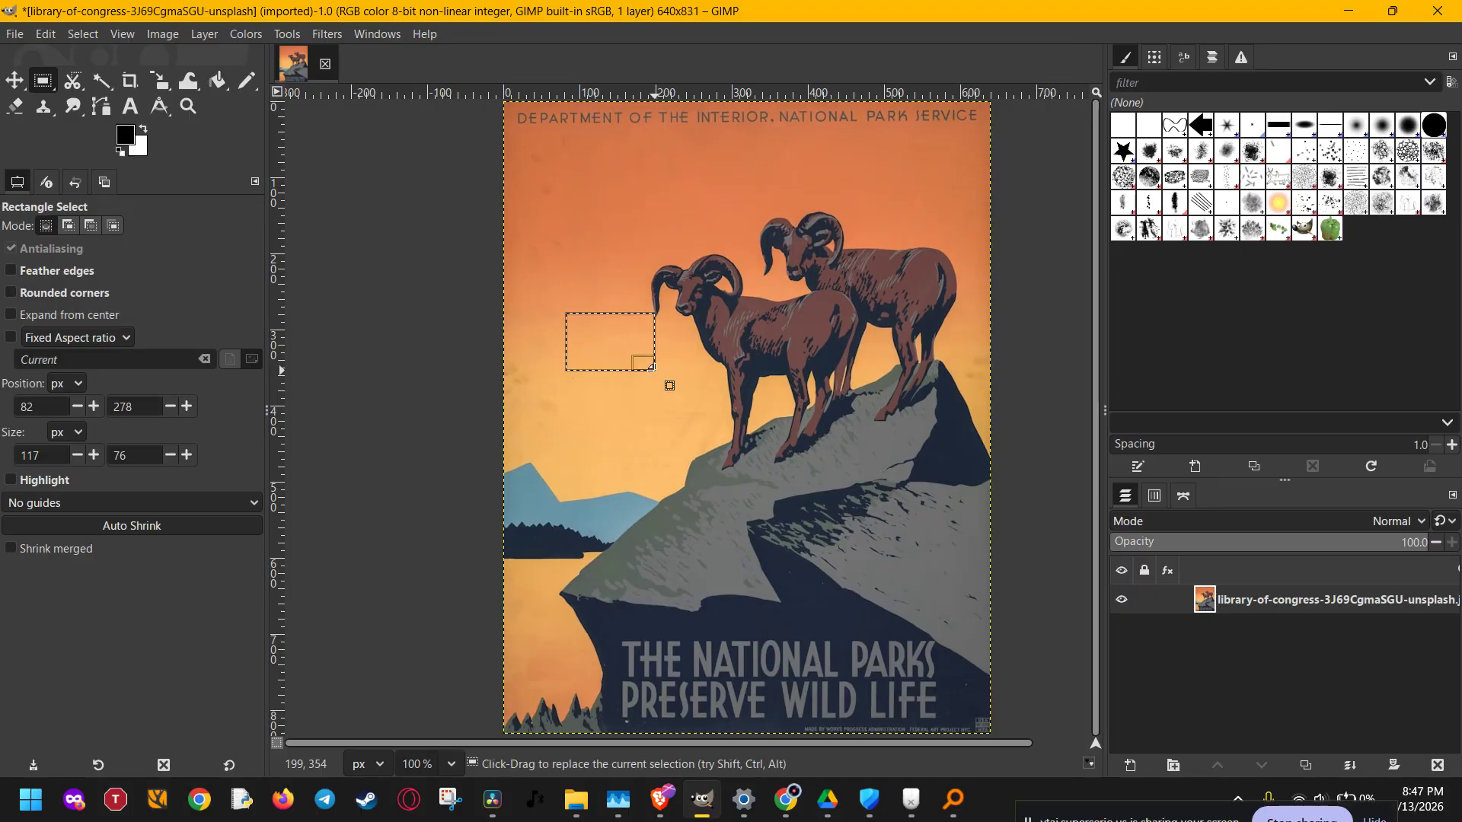
pyautogui.click(448, 411)
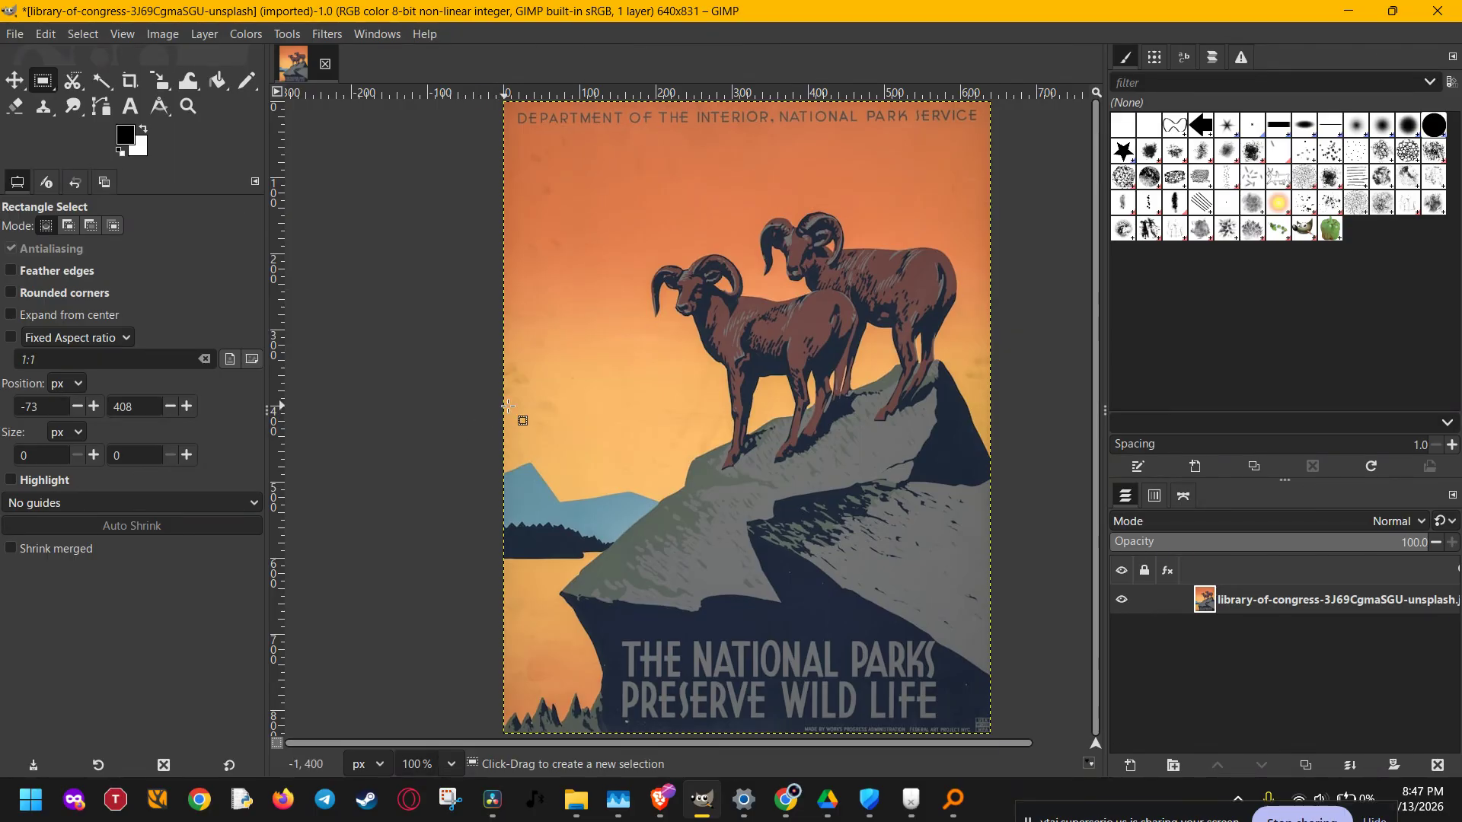
pyautogui.click(566, 408)
pyautogui.moveTo(383, 275); pyautogui.dragTo(460, 432)
pyautogui.moveTo(487, 335); pyautogui.dragTo(655, 500)
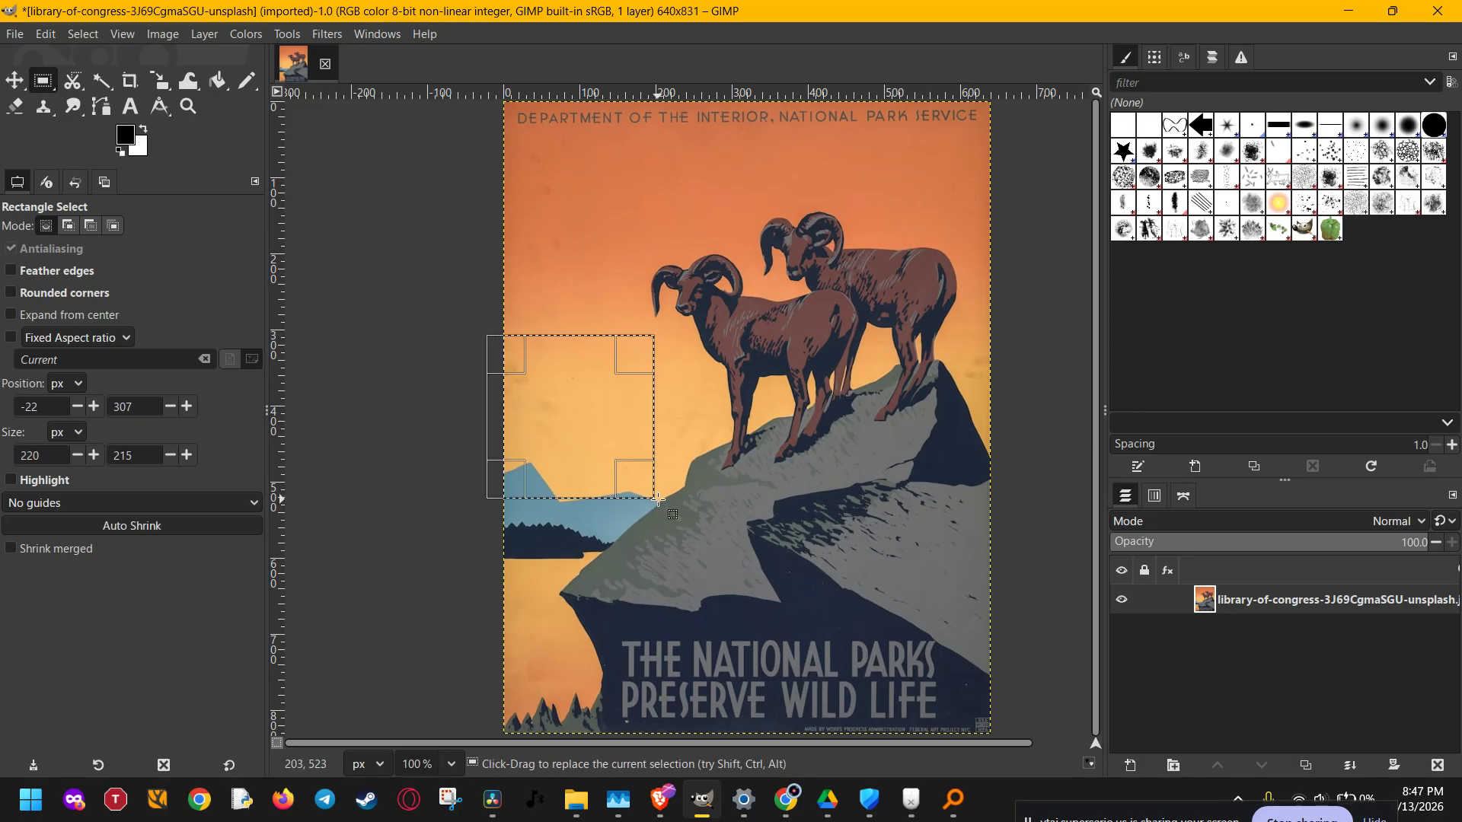
pyautogui.click(456, 262)
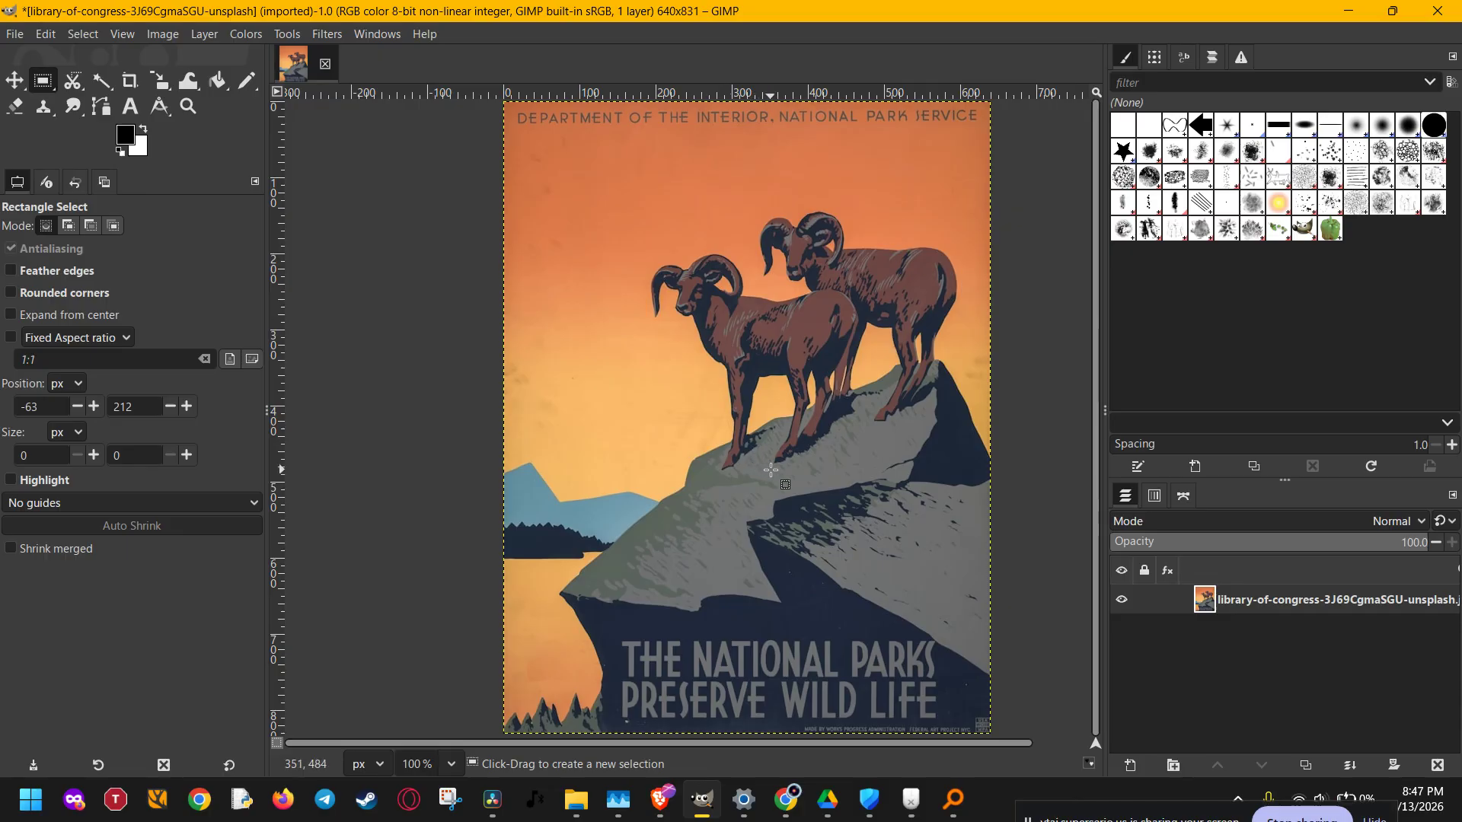
# Step: Switch to File Explorer and view the open twain plug-in folder and the GIMP configuration folder
pyautogui.moveTo(583, 781)
pyautogui.click(594, 670)
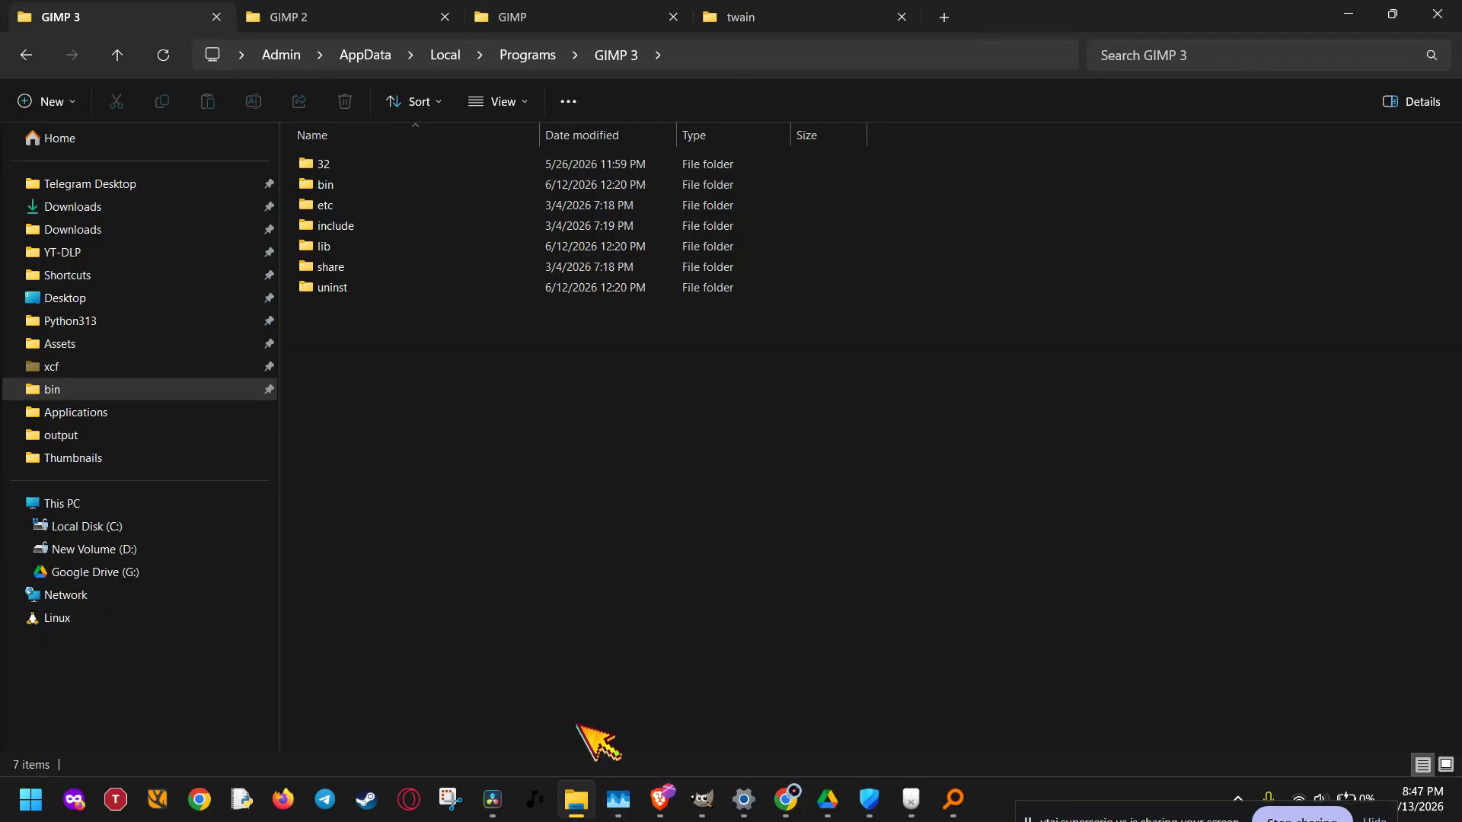
pyautogui.click(738, 29)
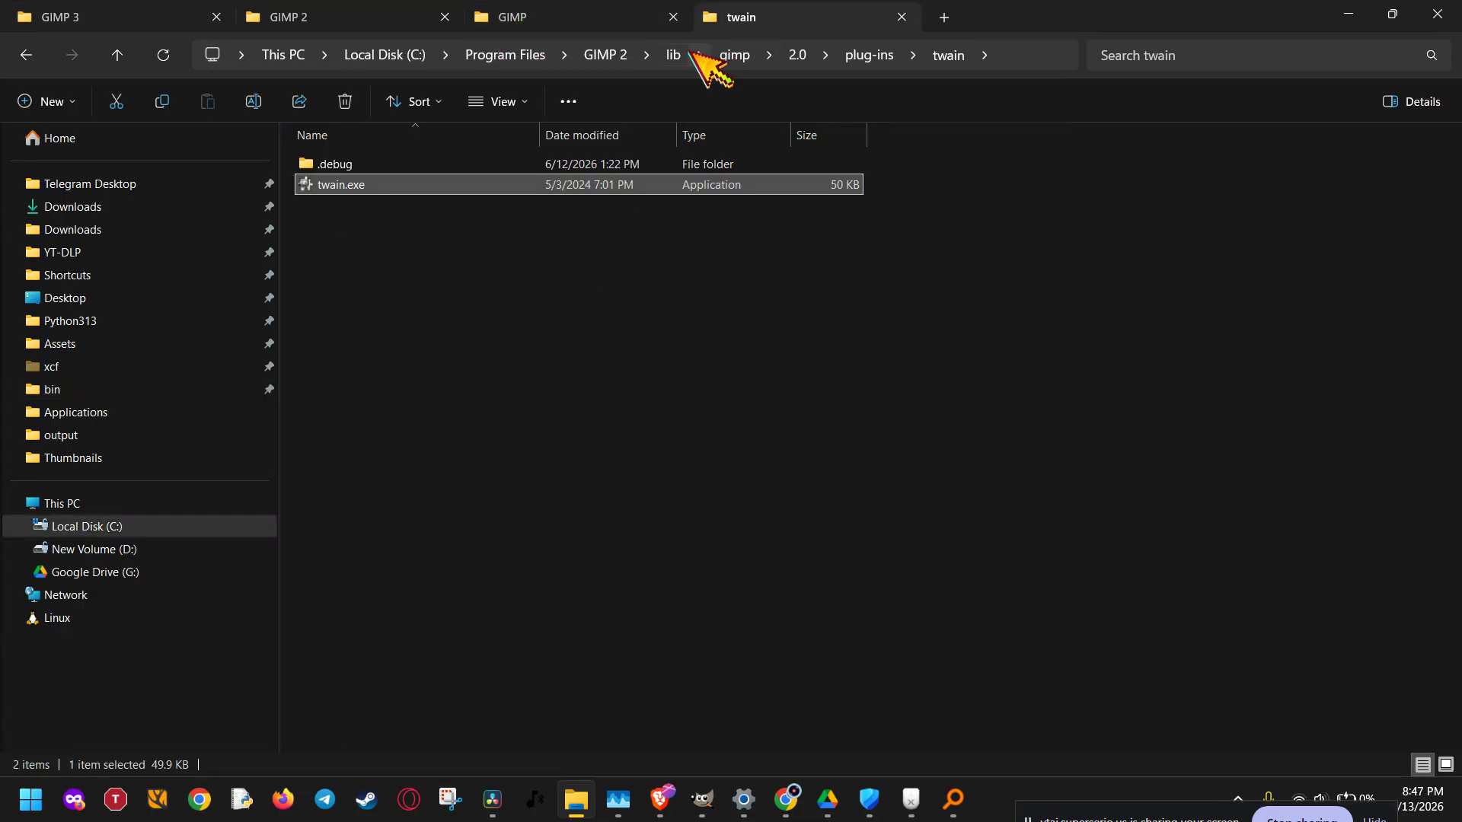
pyautogui.click(562, 23)
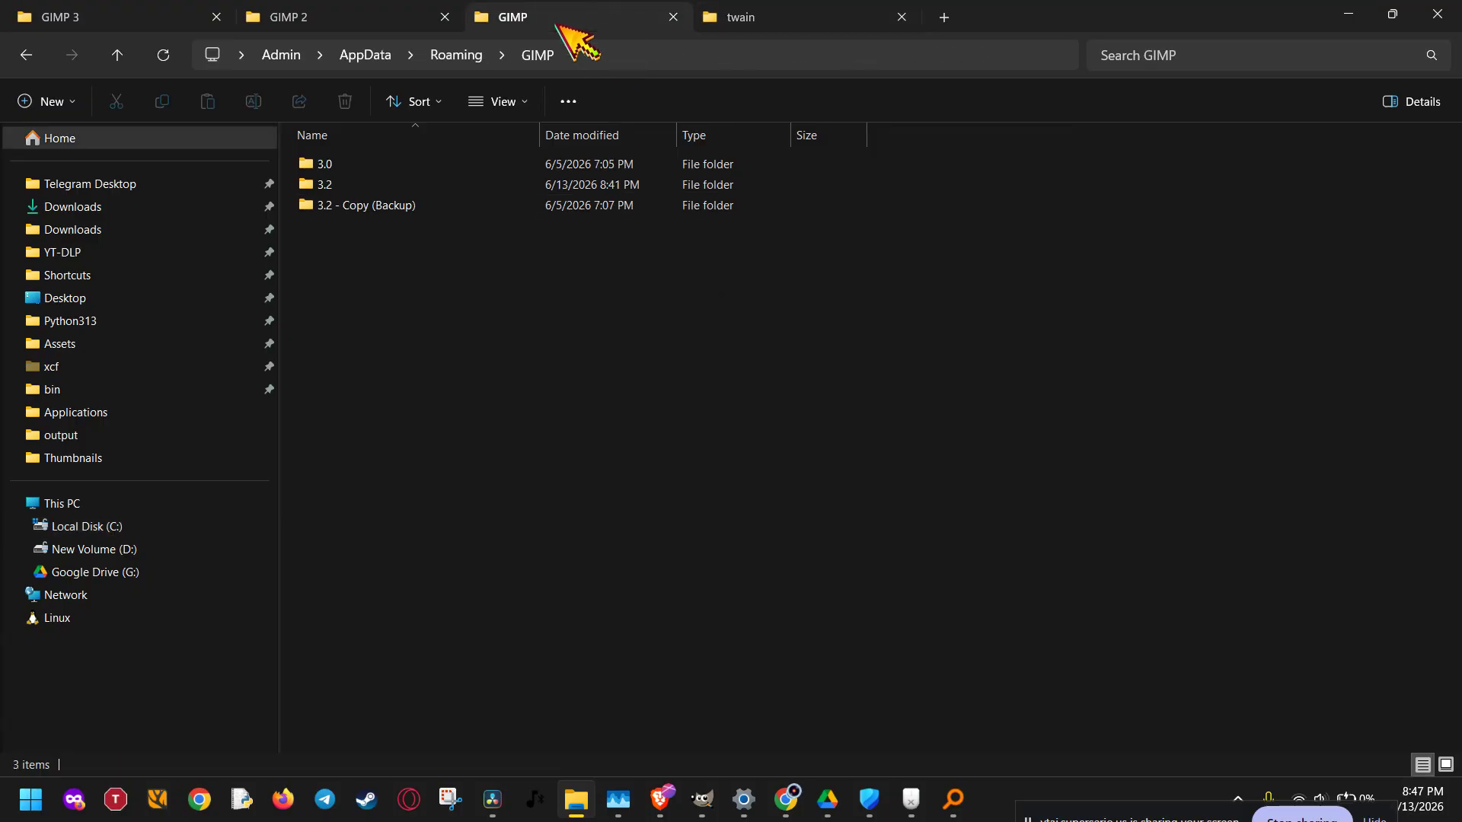
# Step: Go up to the AppData\Roaming folder and show its full path
pyautogui.click(467, 50)
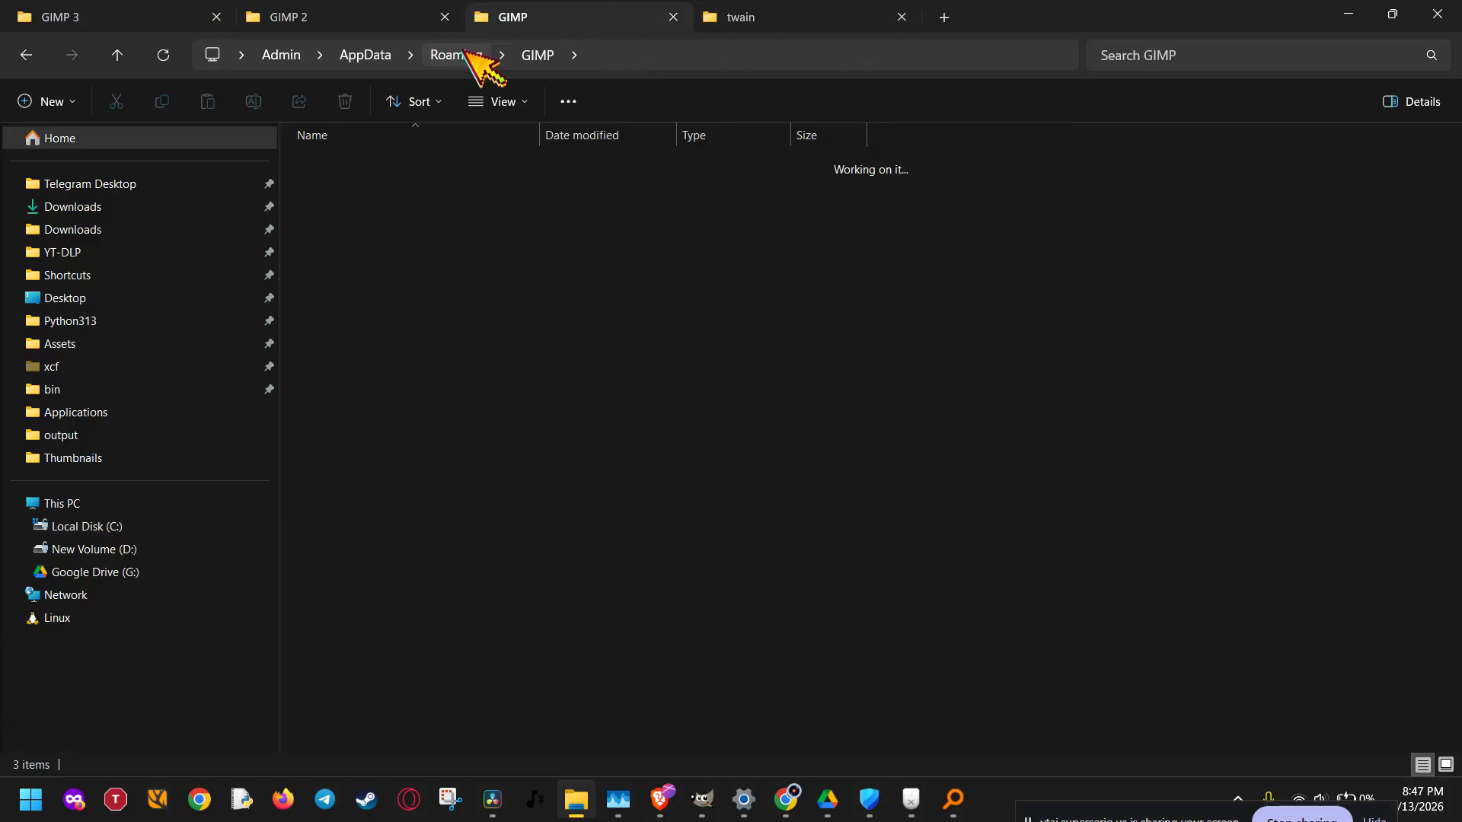
pyautogui.click(554, 55)
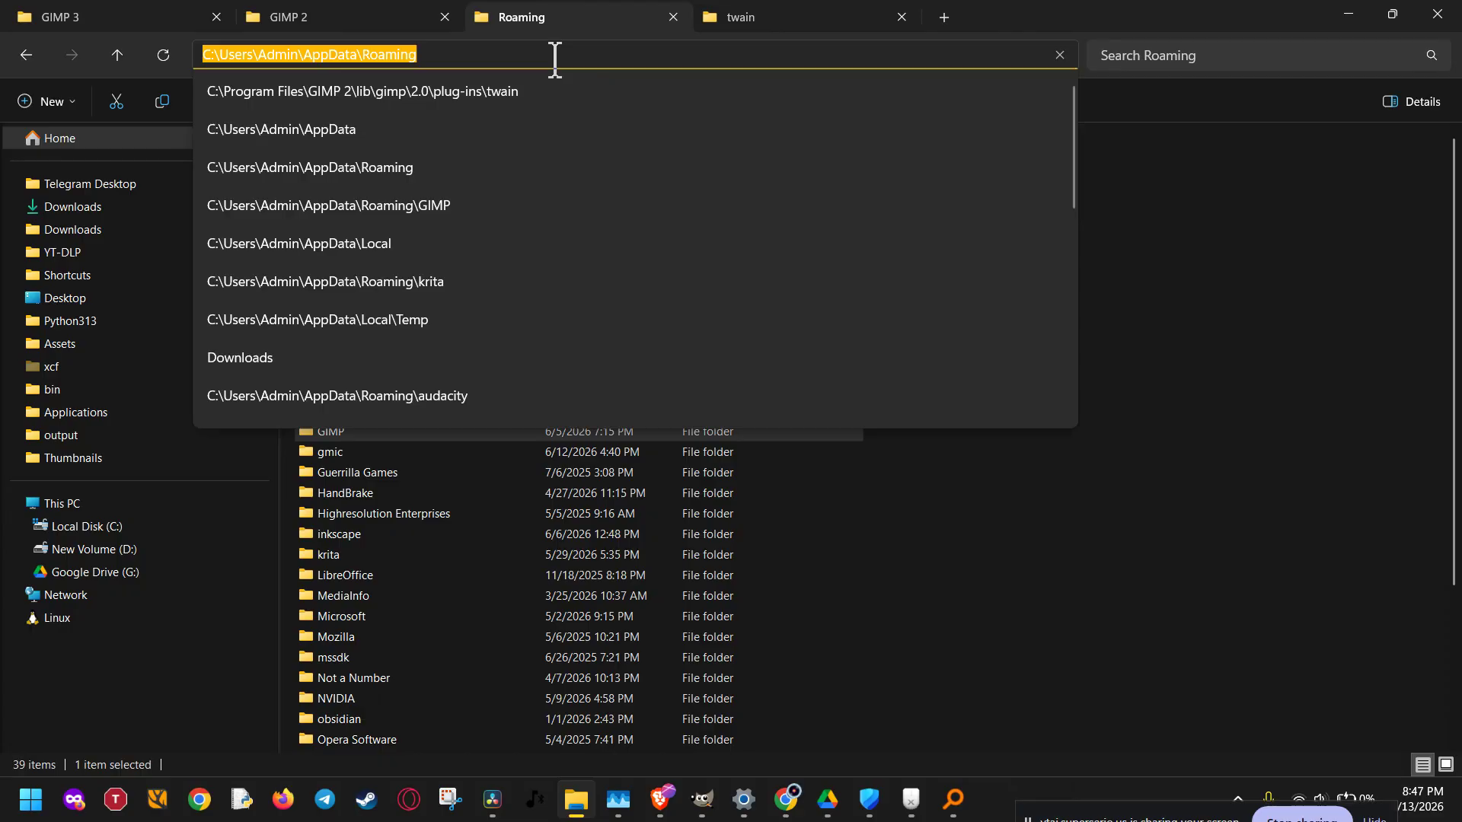
pyautogui.click(555, 55)
pyautogui.moveTo(433, 55); pyautogui.dragTo(182, 58)
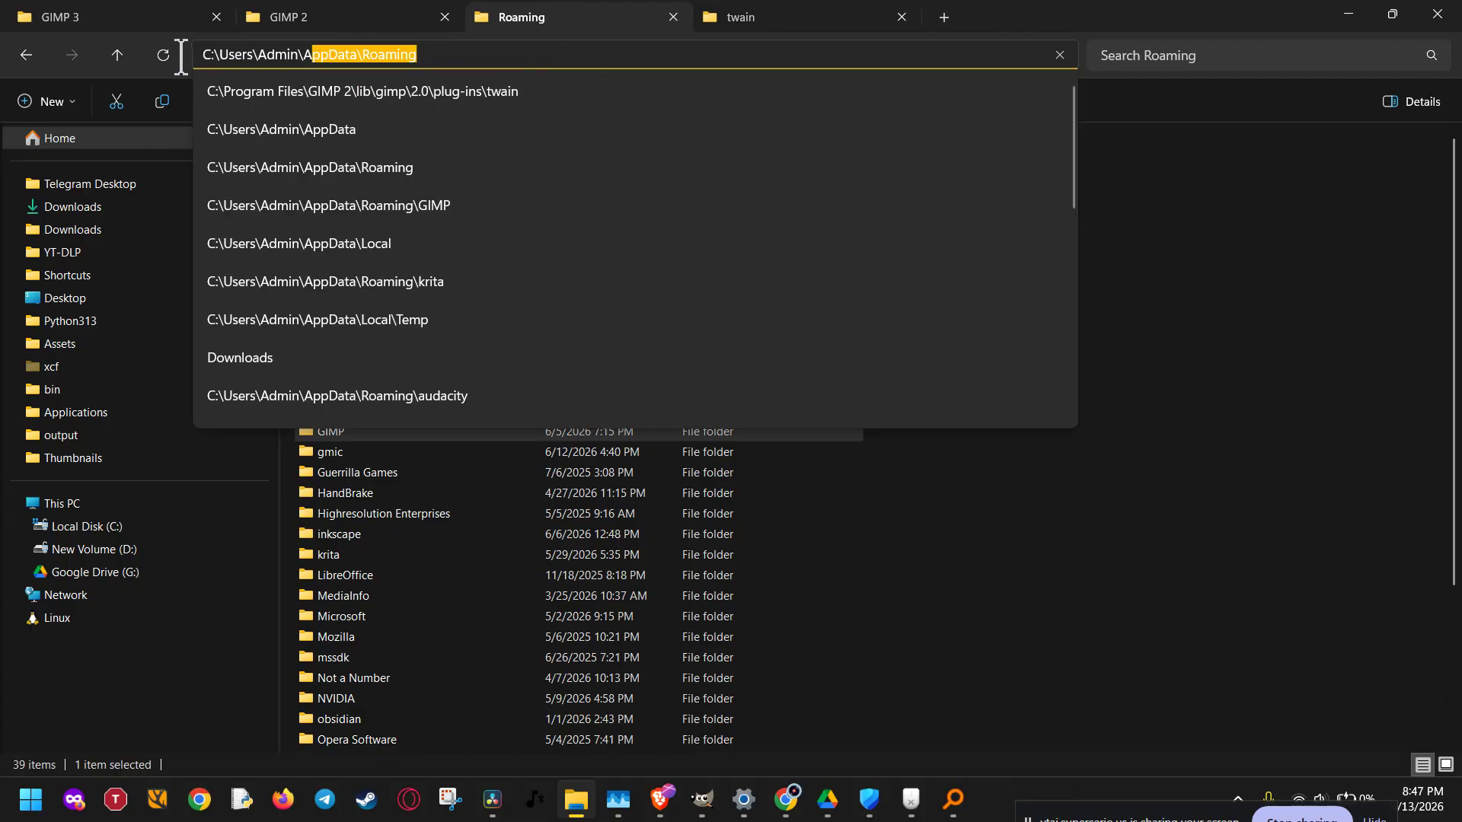
pyautogui.click(545, 55)
pyautogui.click(1134, 252)
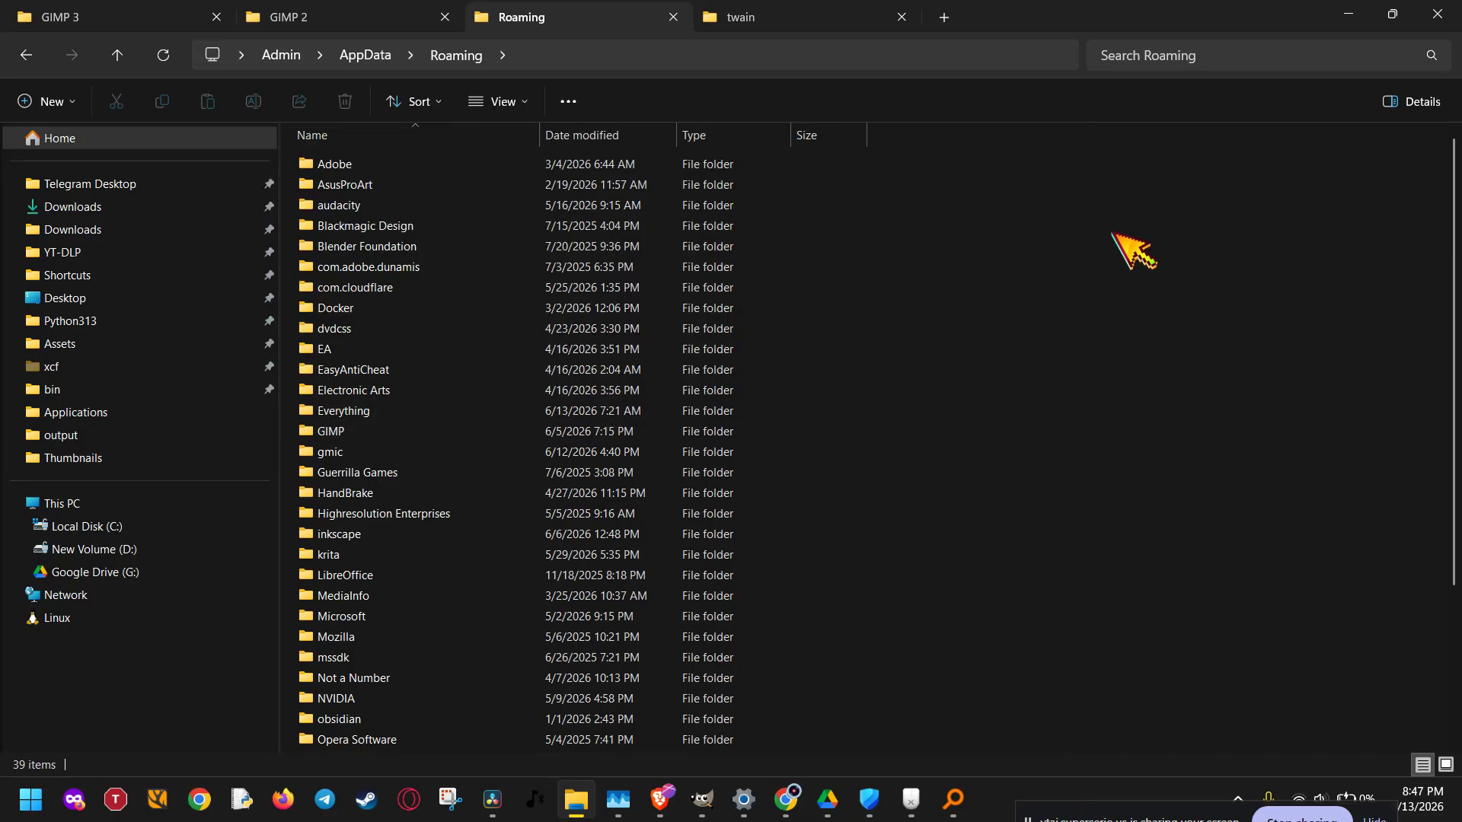
# Step: Open the GIMP folder inside Roaming and select the "3.2 - Copy (Backup)" folder
pyautogui.click(352, 431)
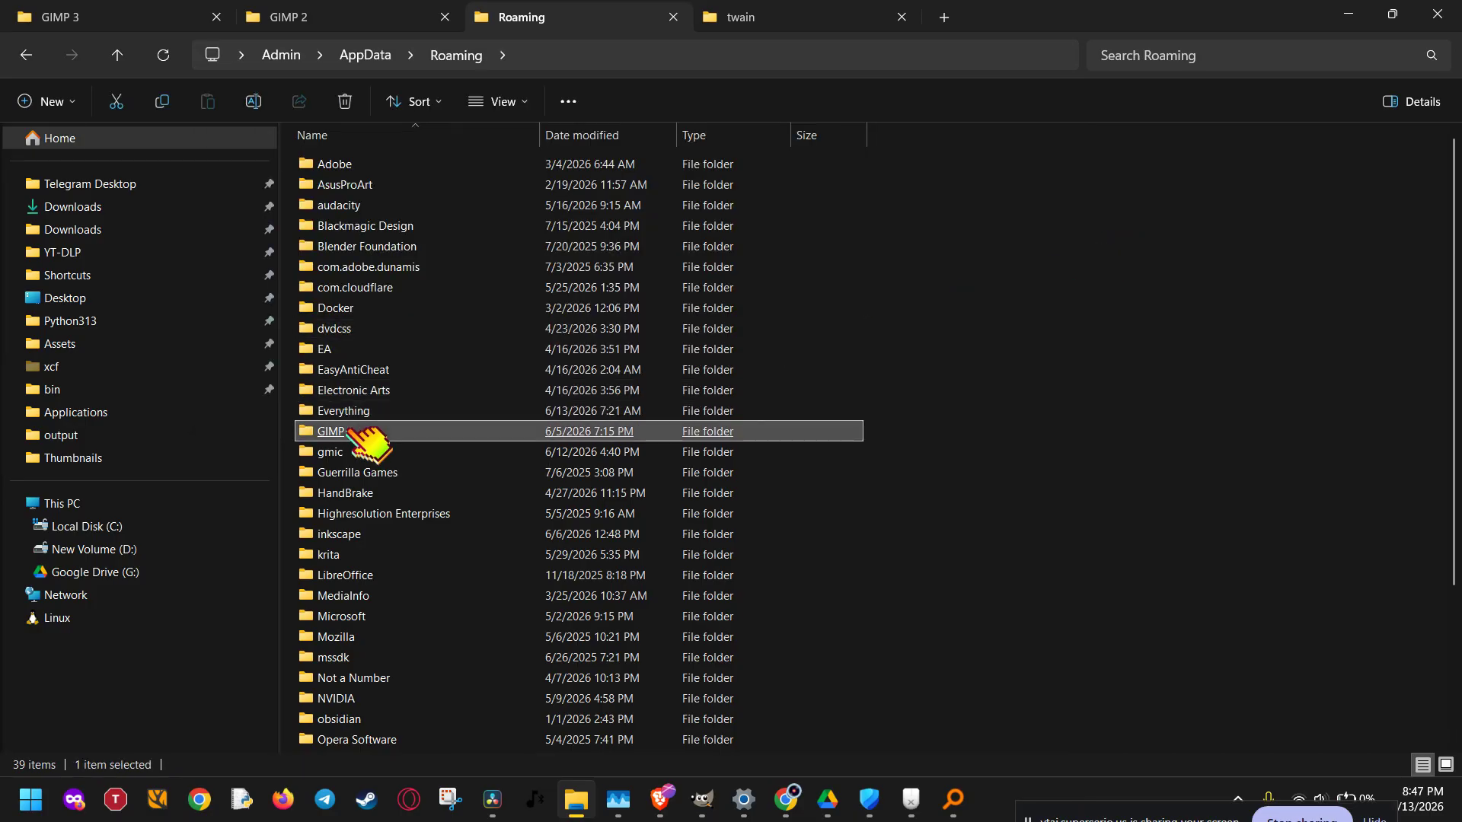
pyautogui.doubleClick(352, 430)
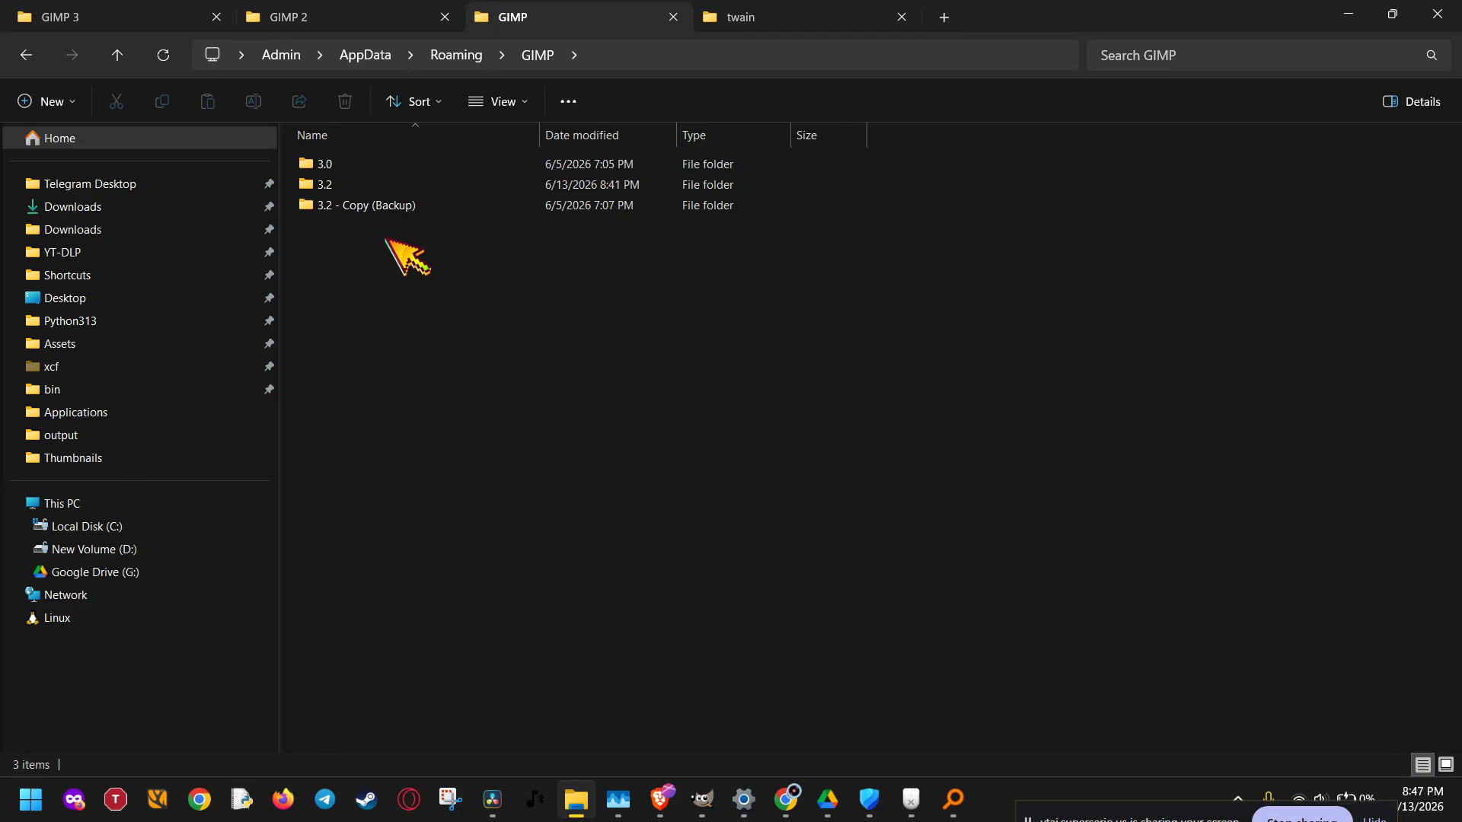
pyautogui.click(405, 207)
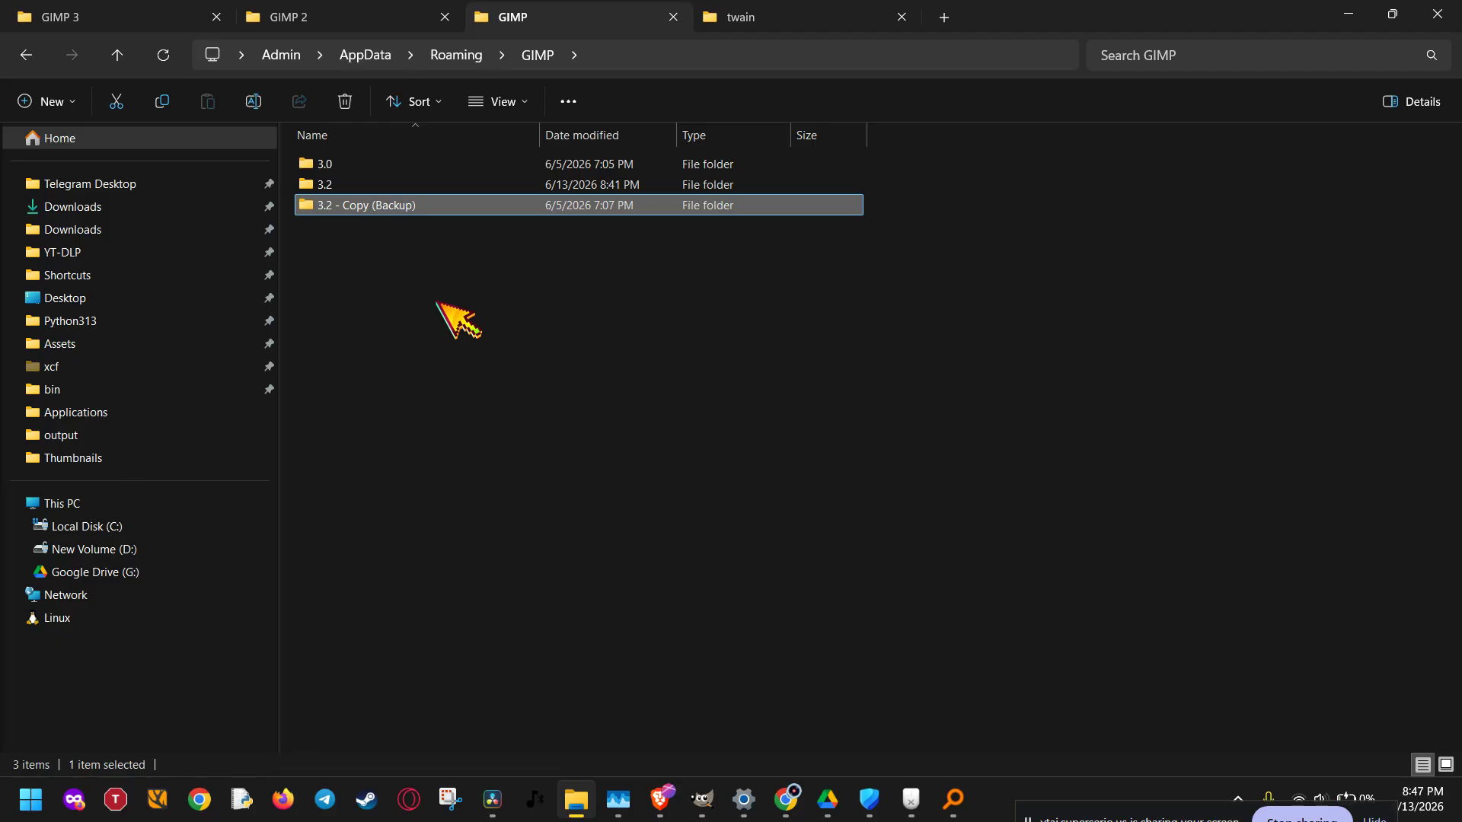
# Step: Switch to Chrome, search for "nvidia drivers" in a new tab and open NVIDIA's official driver download page
pyautogui.moveTo(702, 799)
pyautogui.click(709, 694)
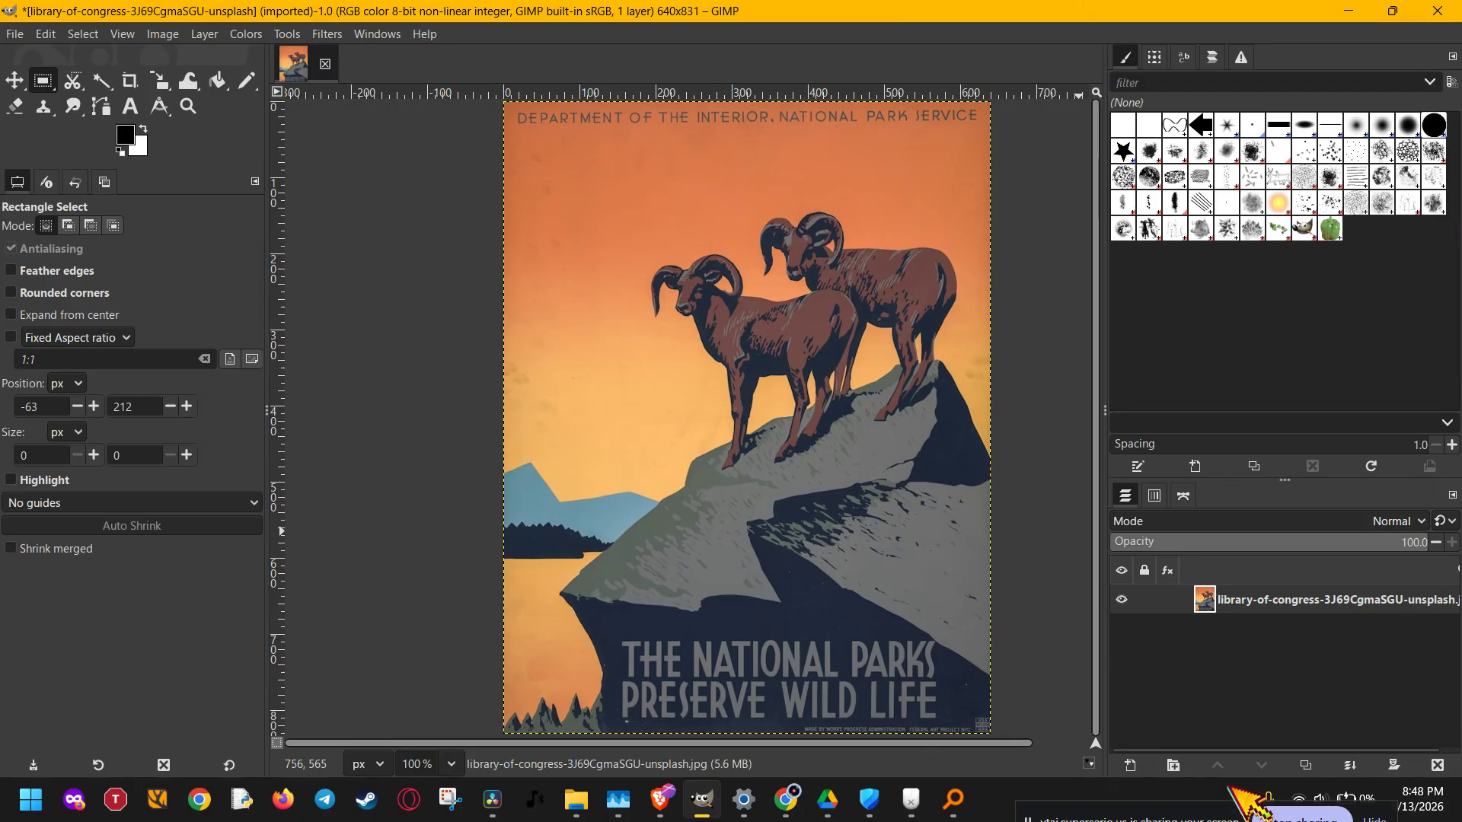
pyautogui.moveTo(791, 793)
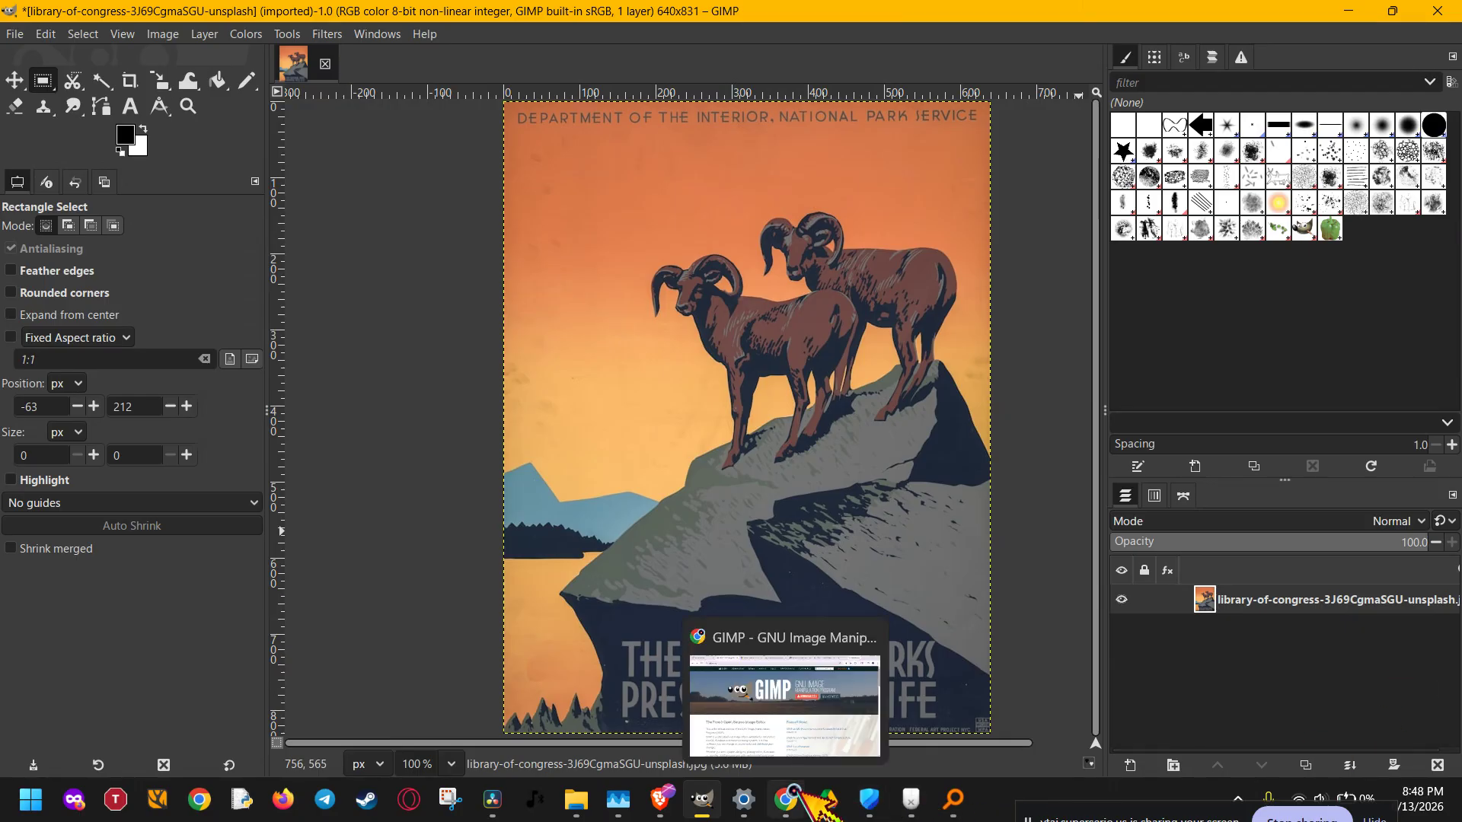
pyautogui.click(803, 712)
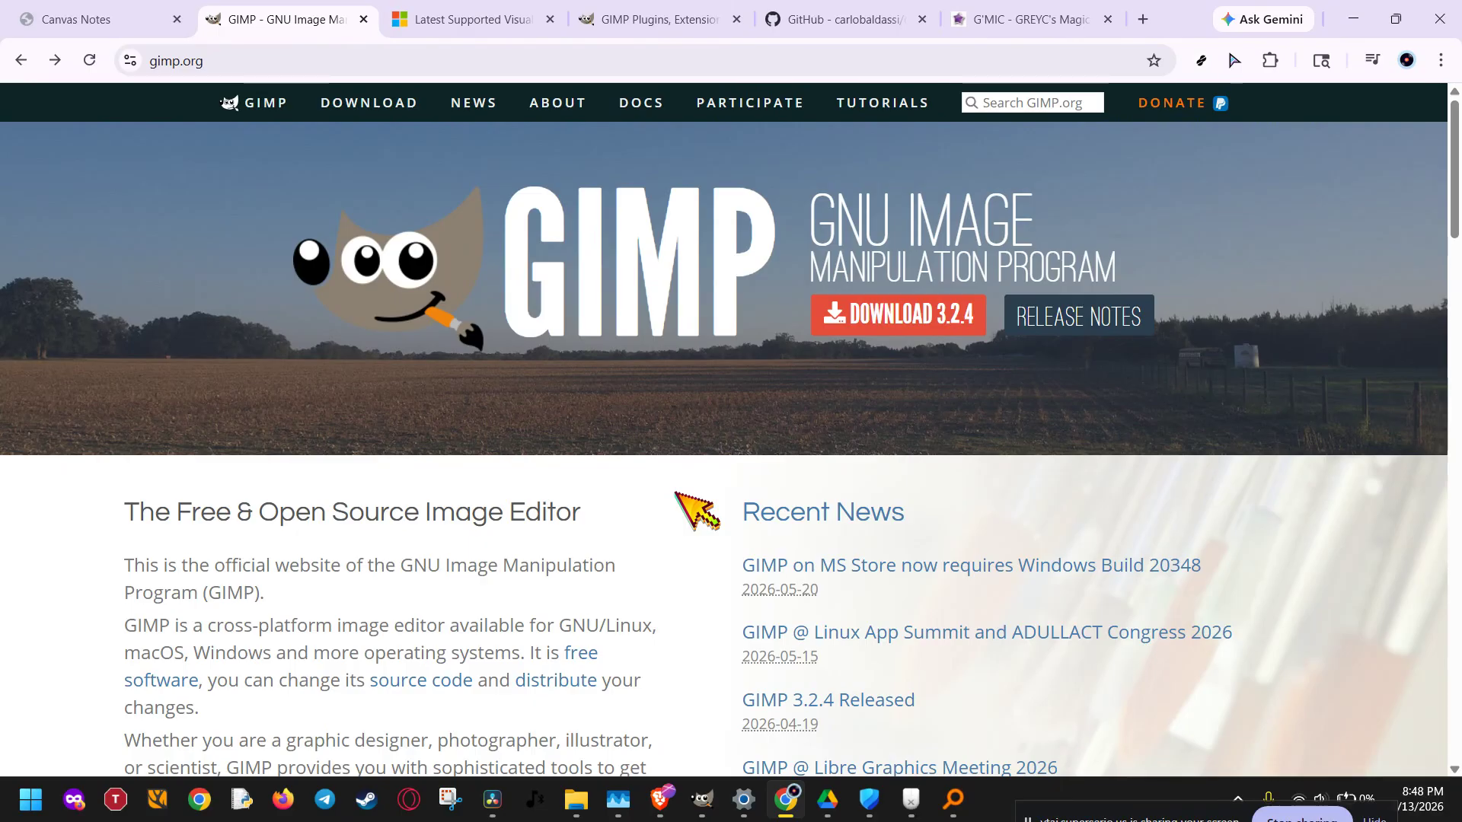
pyautogui.hotkey('ctrl', 't')
pyautogui.write('nvidia')
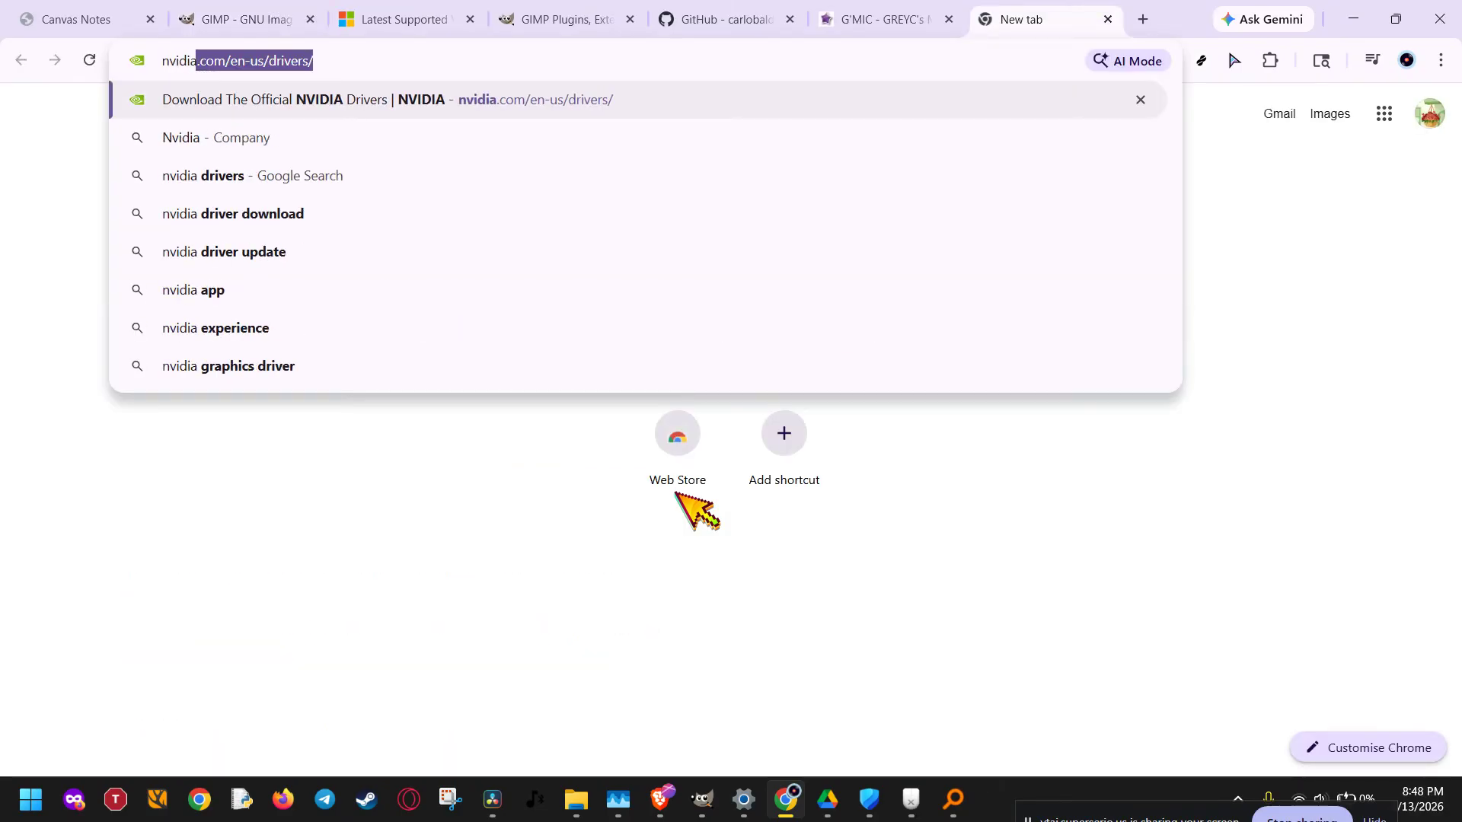
pyautogui.write(' dr')
pyautogui.press('Down')
pyautogui.press('Return')
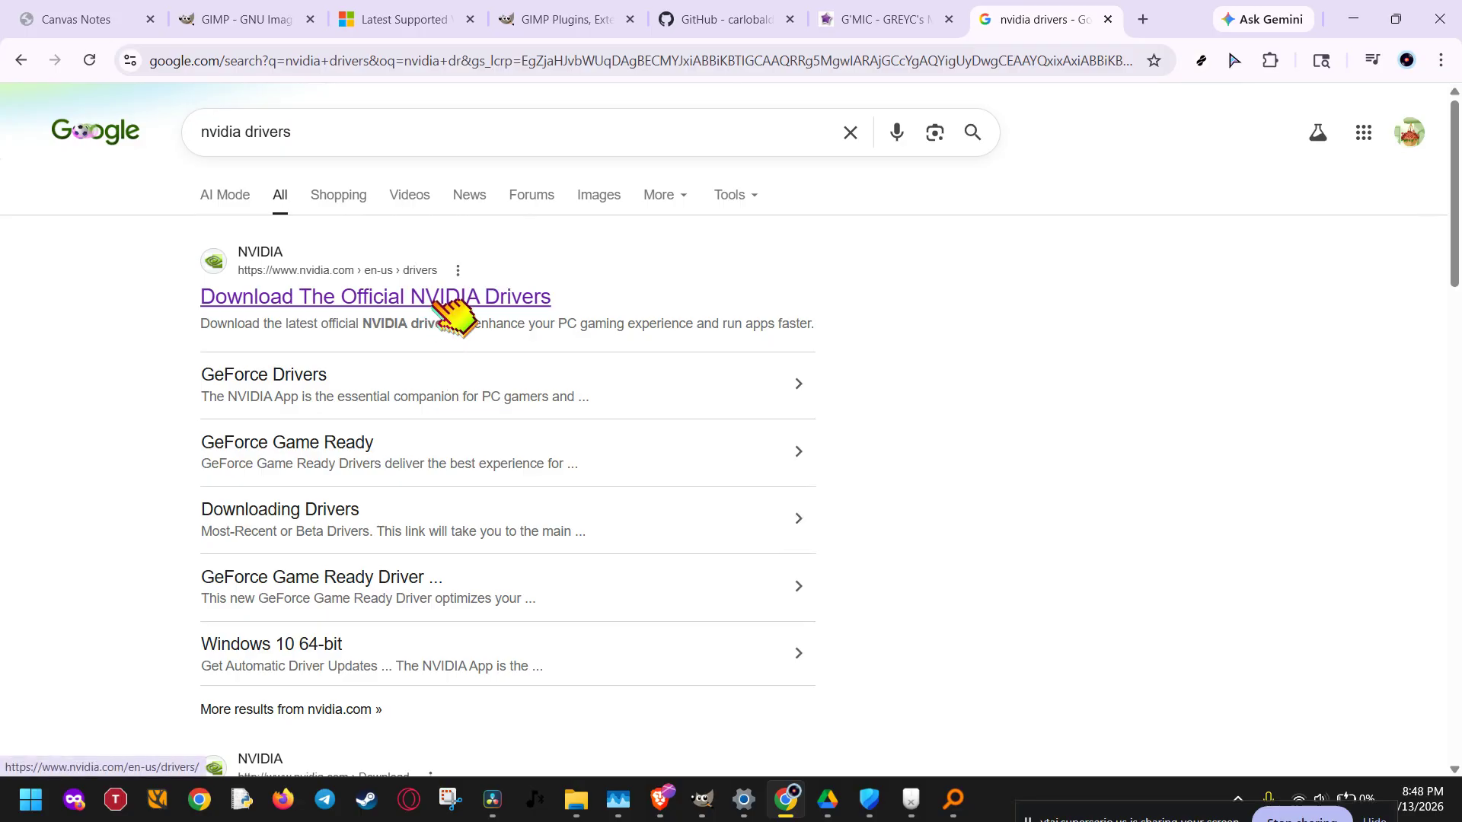
pyautogui.click(438, 302)
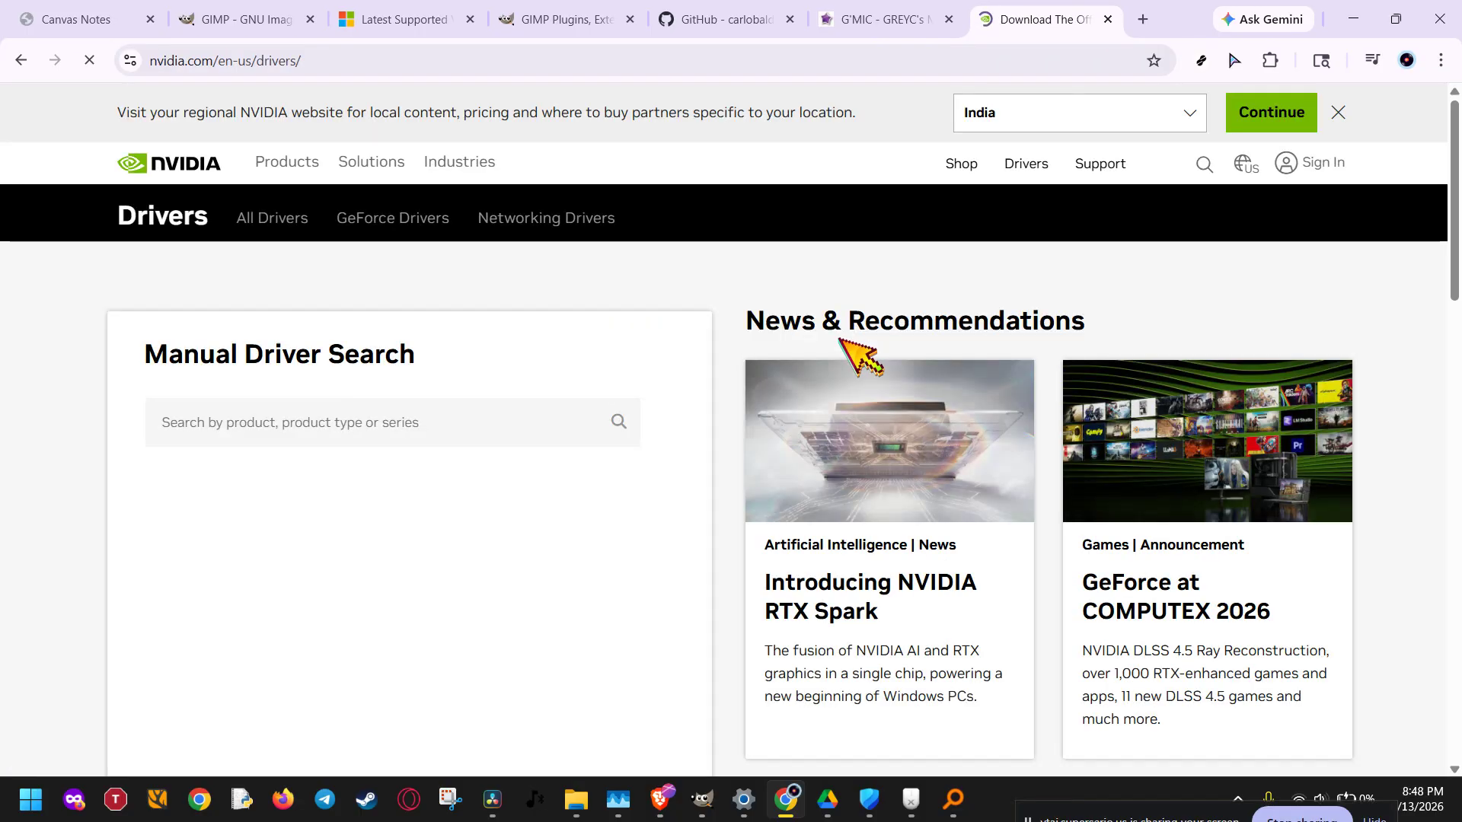
# Step: Switch back to GIMP and open the Preferences at the System Resources page
pyautogui.click(701, 800)
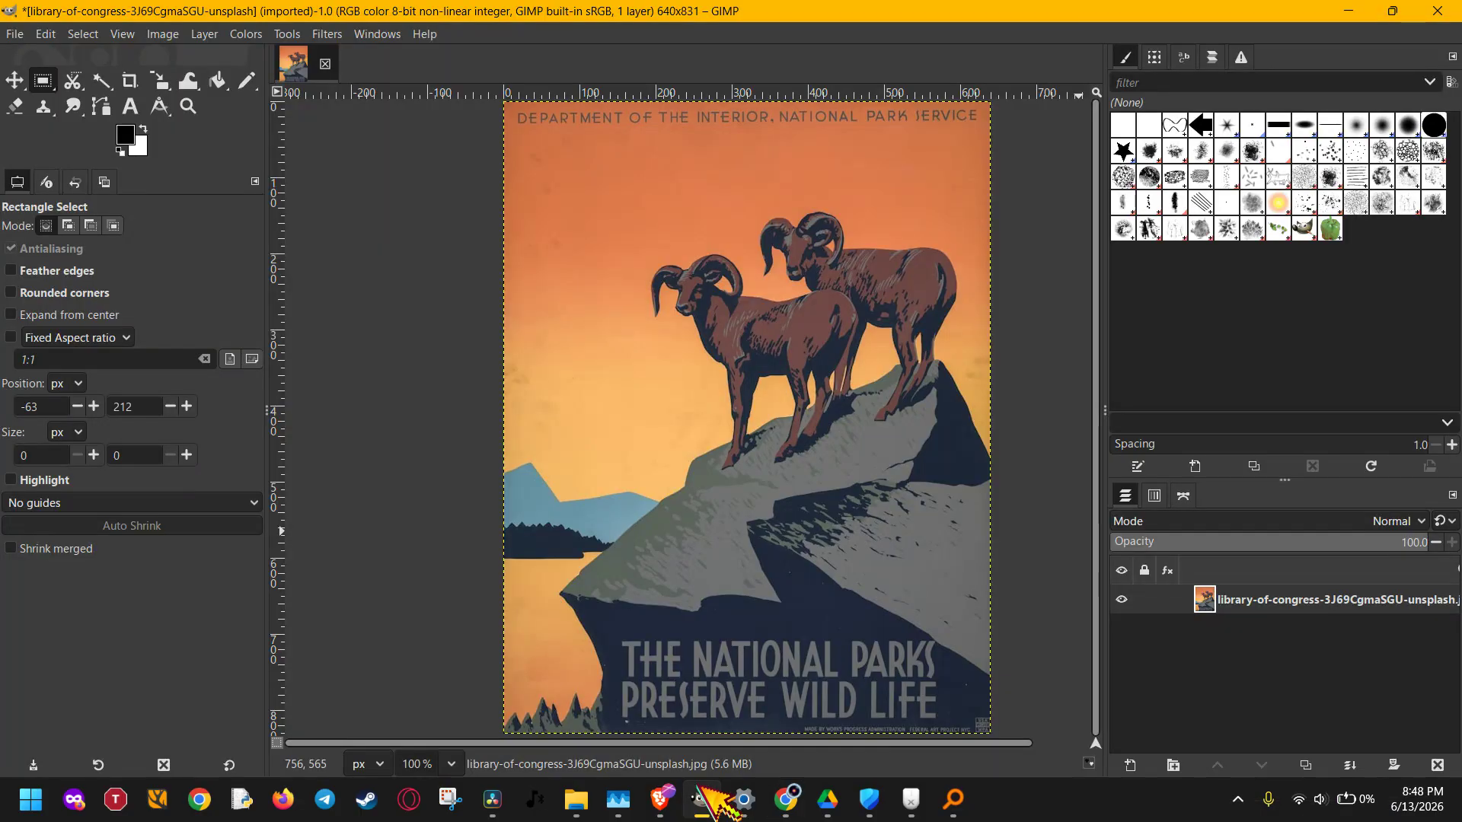
pyautogui.click(46, 33)
pyautogui.click(105, 461)
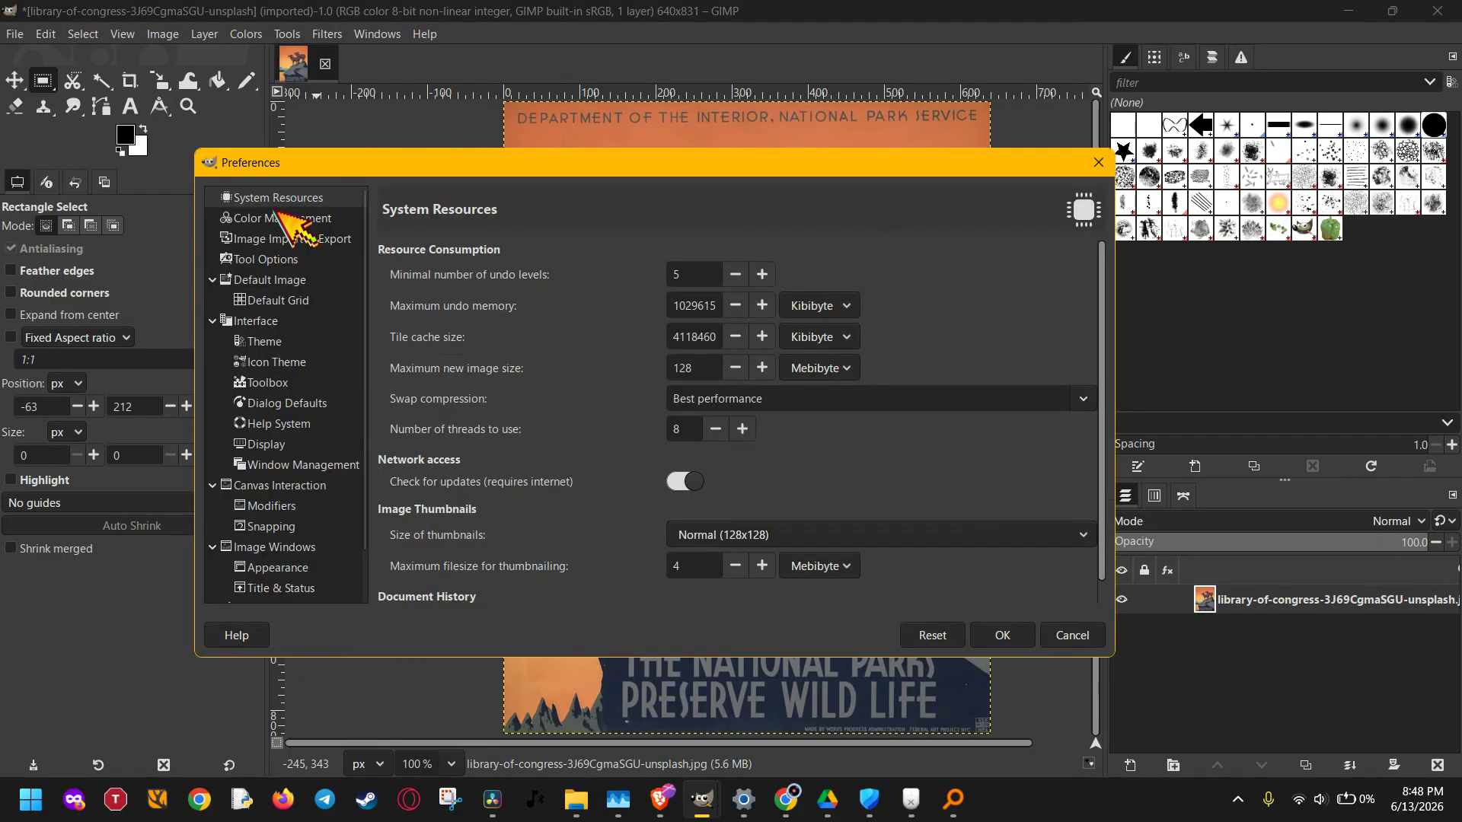
pyautogui.click(279, 216)
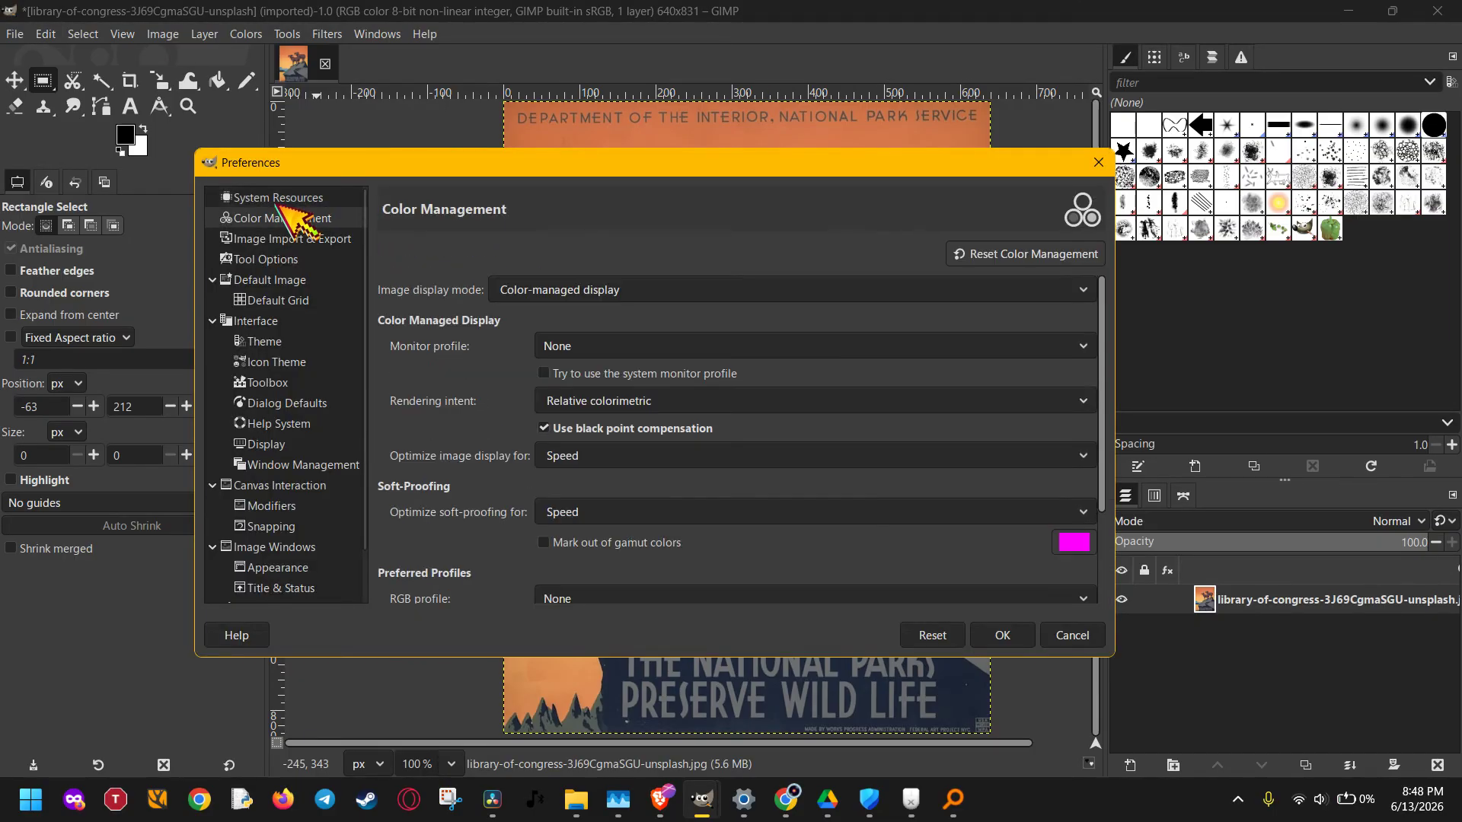
pyautogui.click(277, 199)
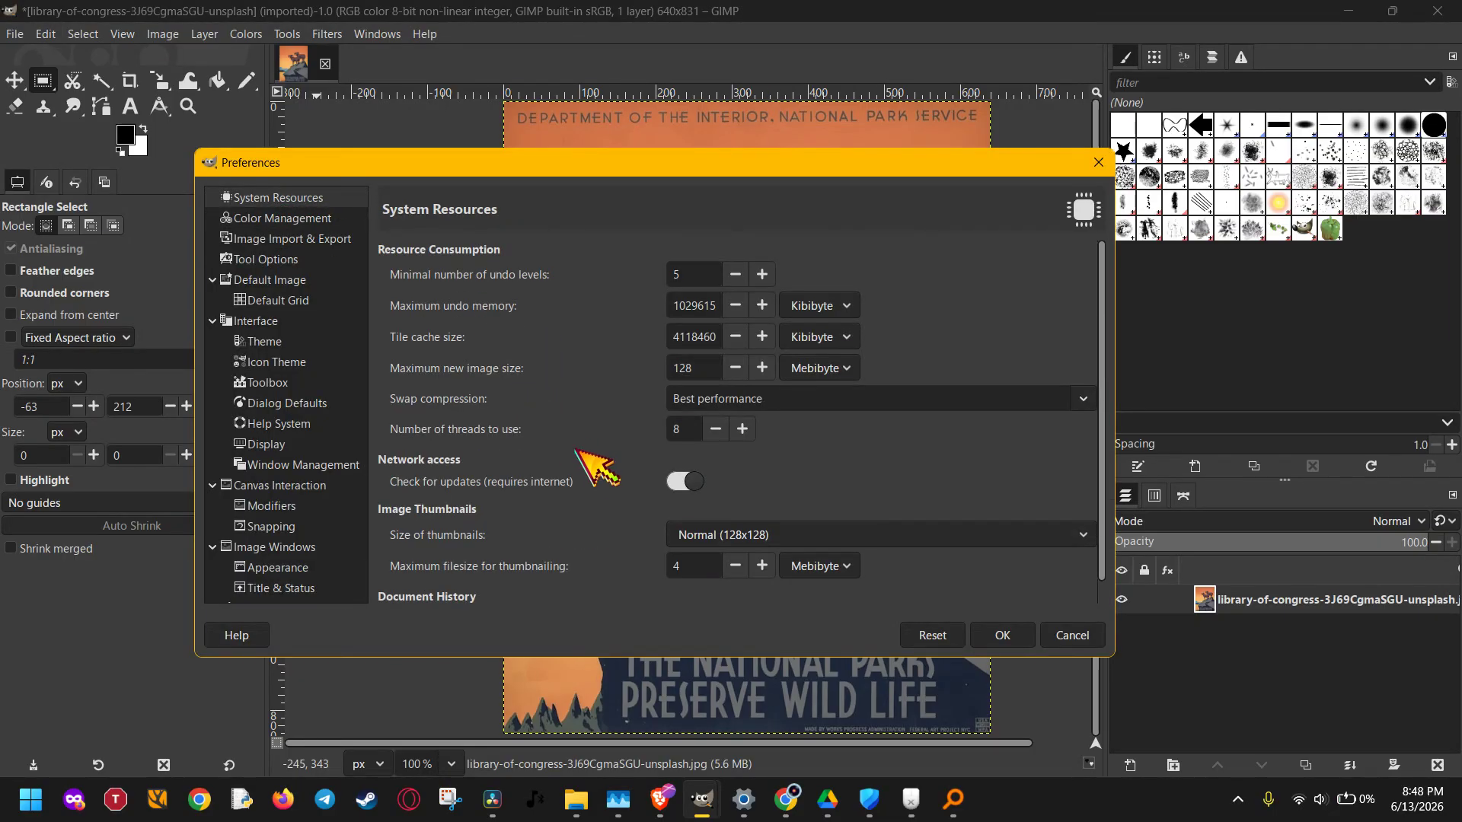
# Step: Review the System Resources settings down to Document History and close the Preferences without saving changes
pyautogui.scroll(-1, 664, 491)
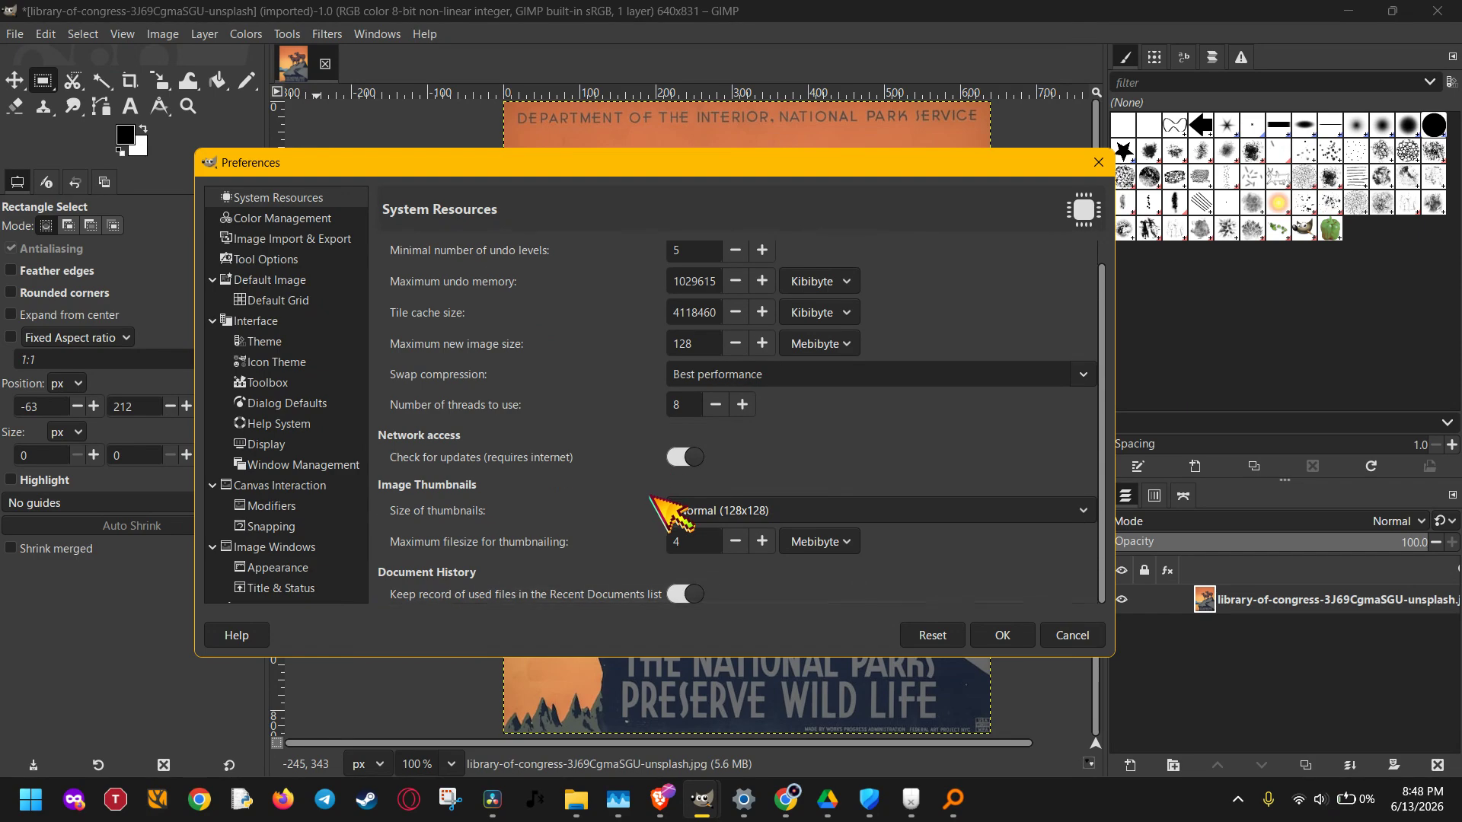
pyautogui.scroll(1, 652, 501)
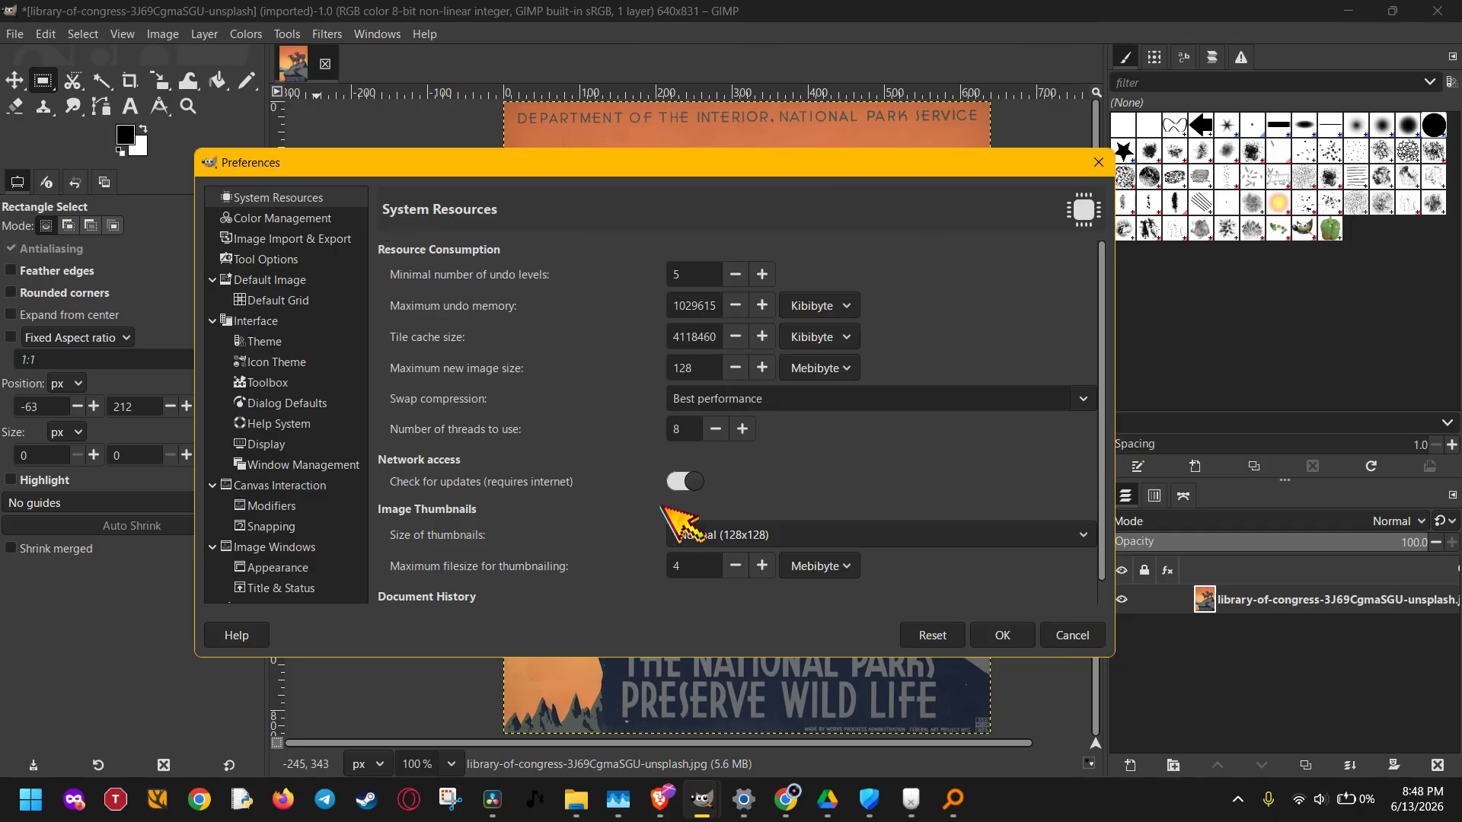
pyautogui.click(1074, 636)
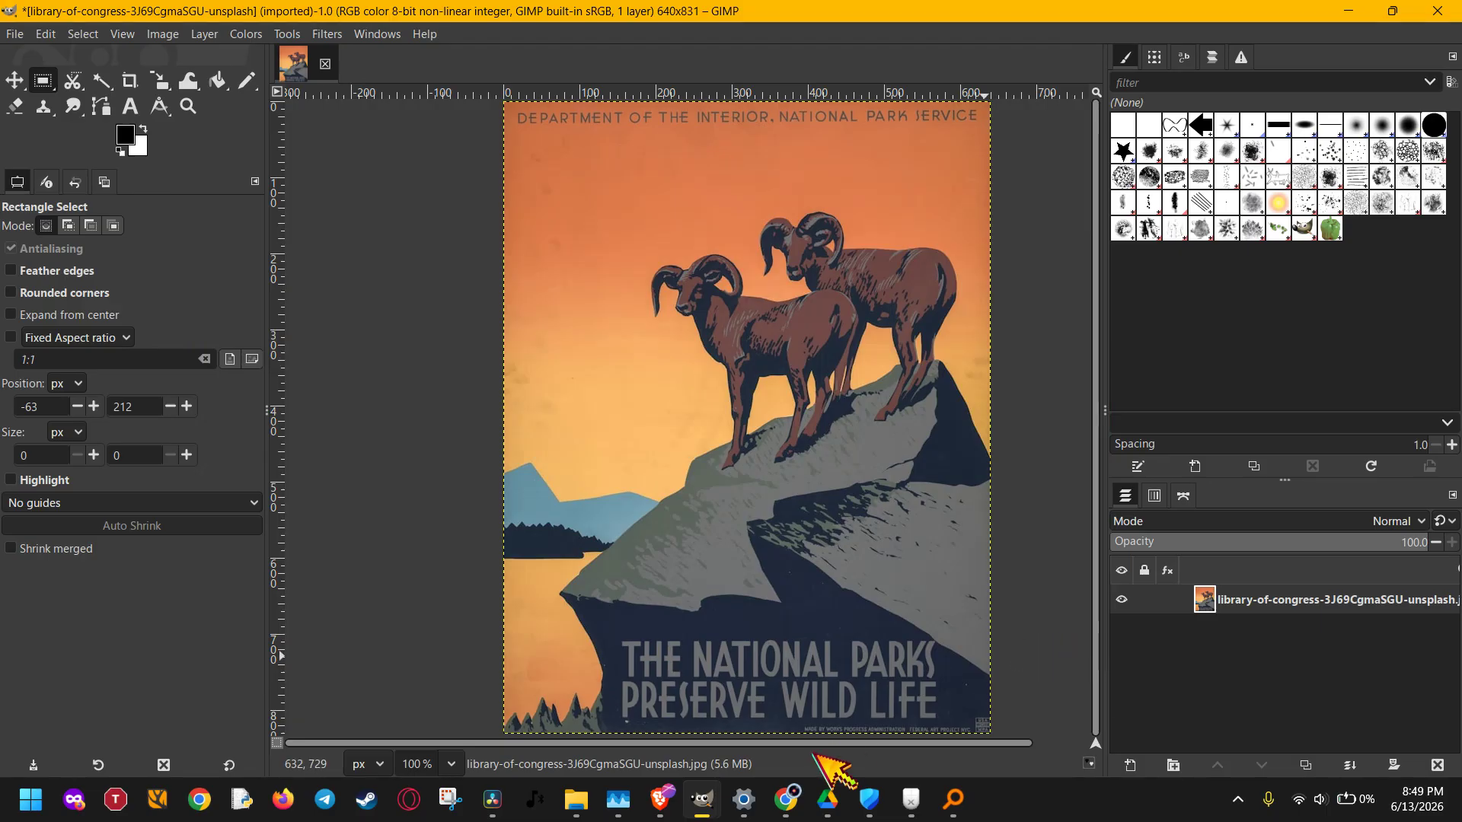
# Step: Switch to File Explorer and show the full path of the GIMP 2 folder in C:\Program Files
pyautogui.moveTo(801, 783)
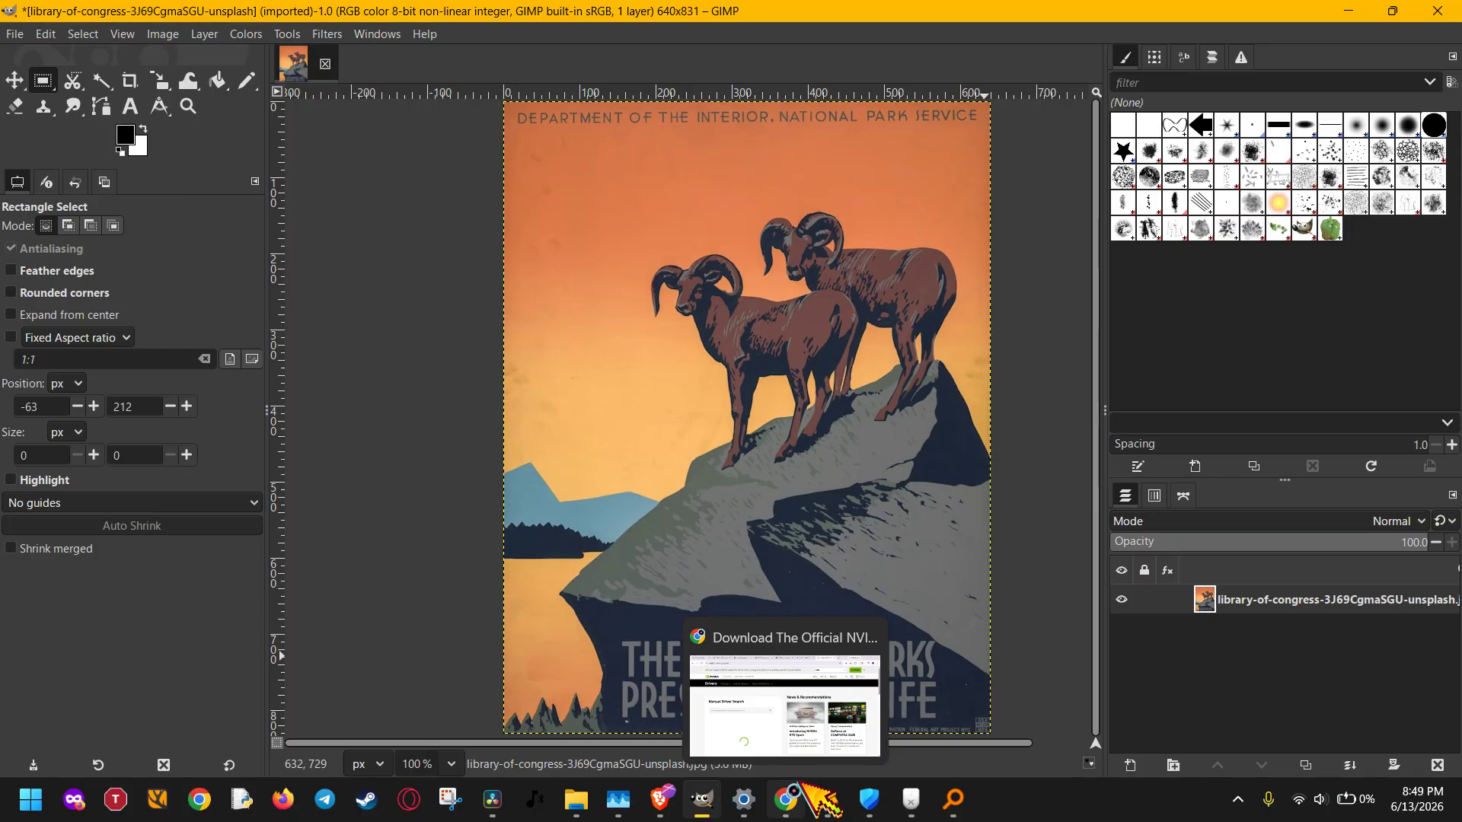
pyautogui.click(579, 796)
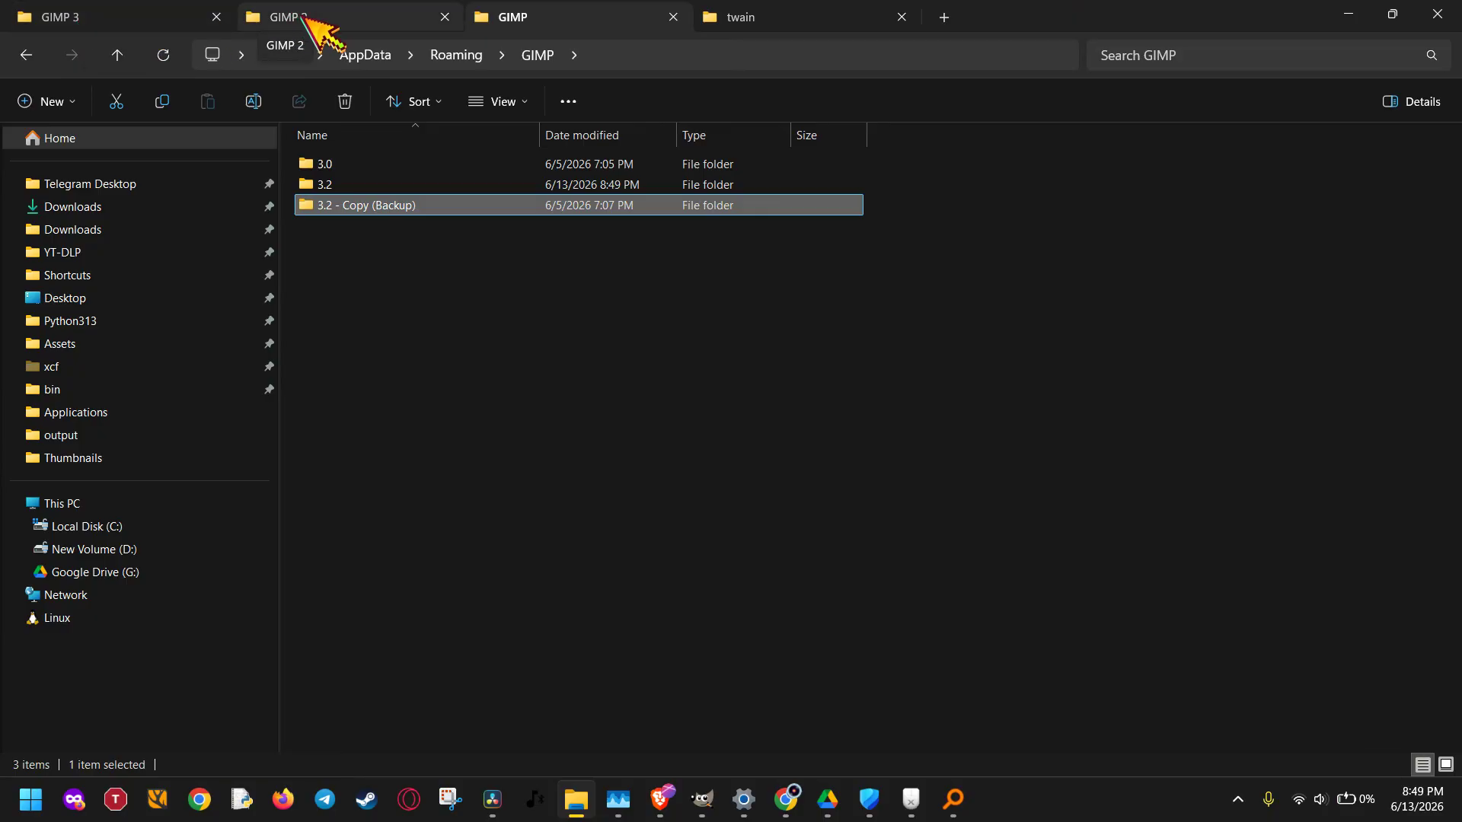
pyautogui.click(767, 15)
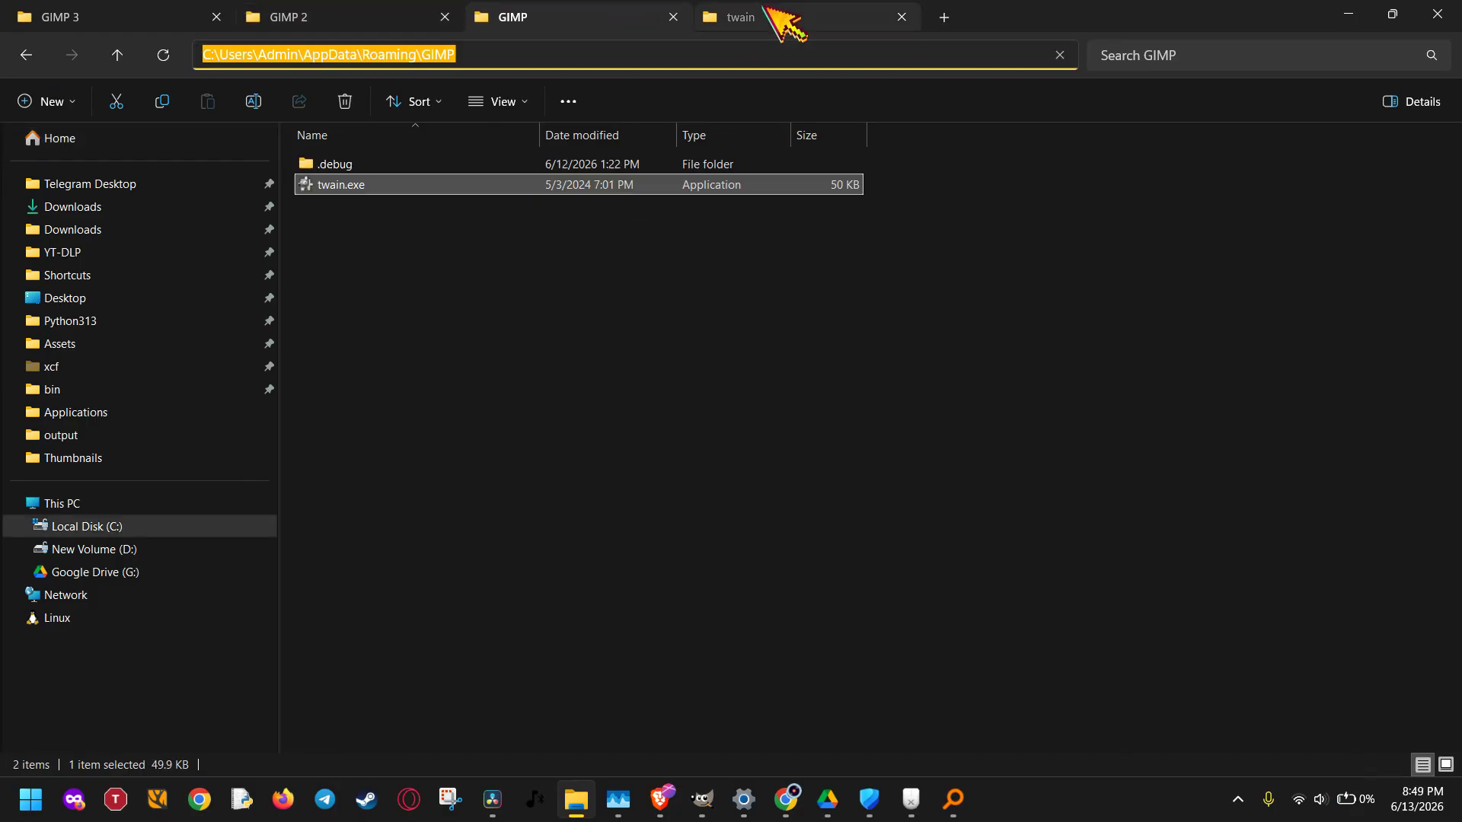
pyautogui.click(366, 15)
pyautogui.click(698, 46)
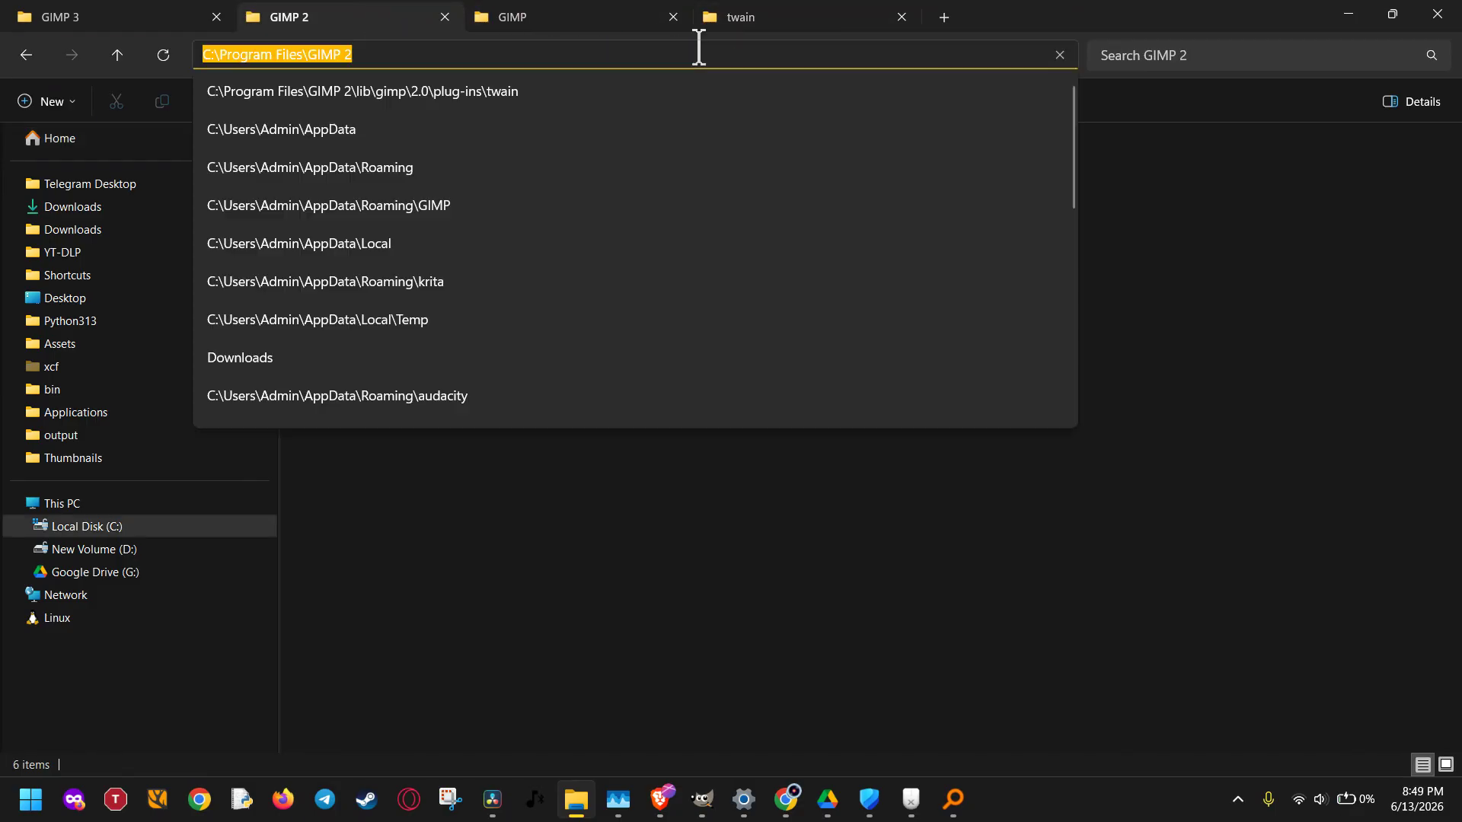
pyautogui.click(698, 46)
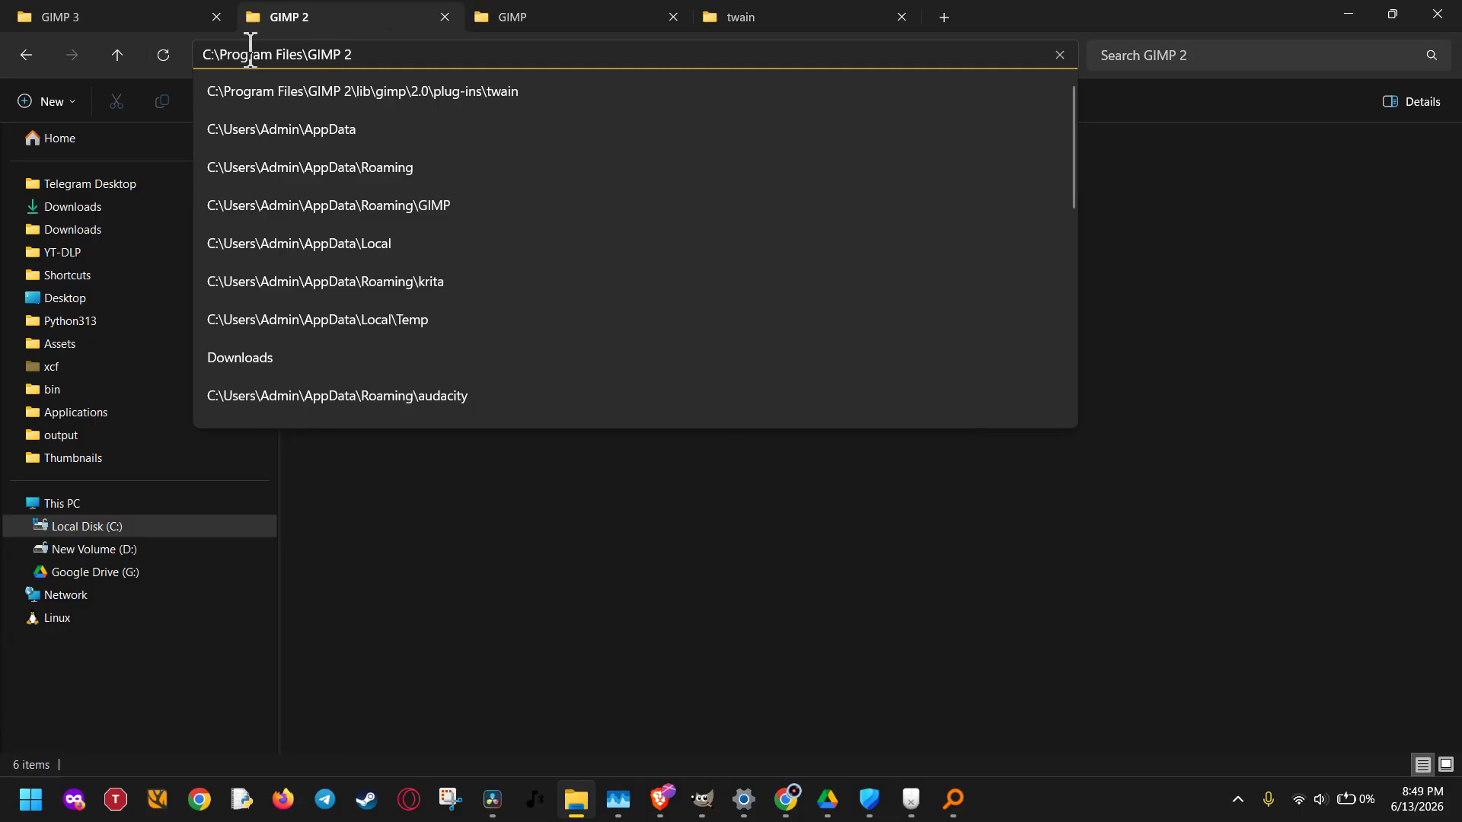
pyautogui.click(1222, 208)
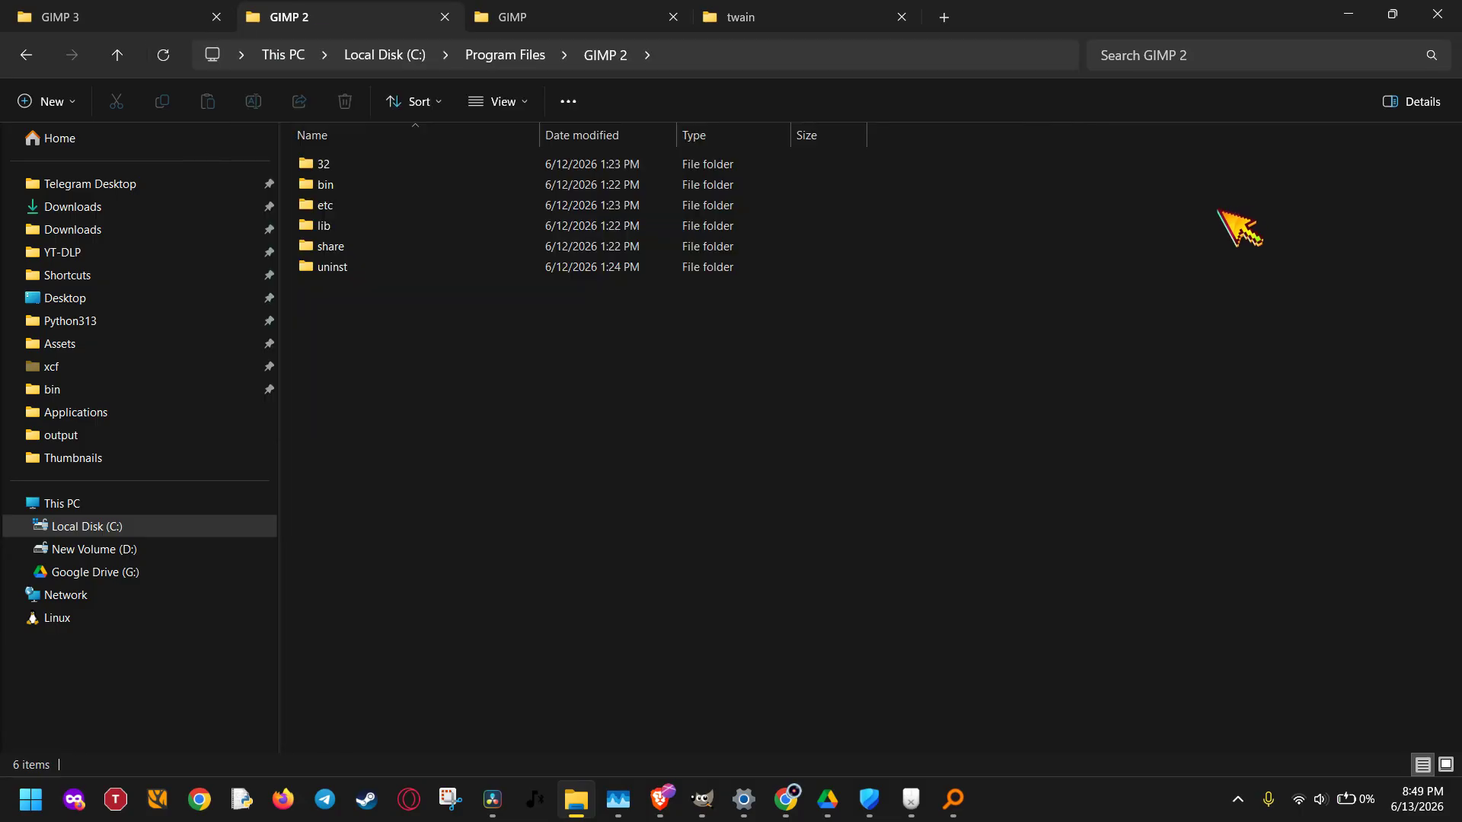
# Step: Switch to Chrome, open the Downloads page from gimp.org and show the GIMP for Windows 3.2.4 download options
pyautogui.click(790, 797)
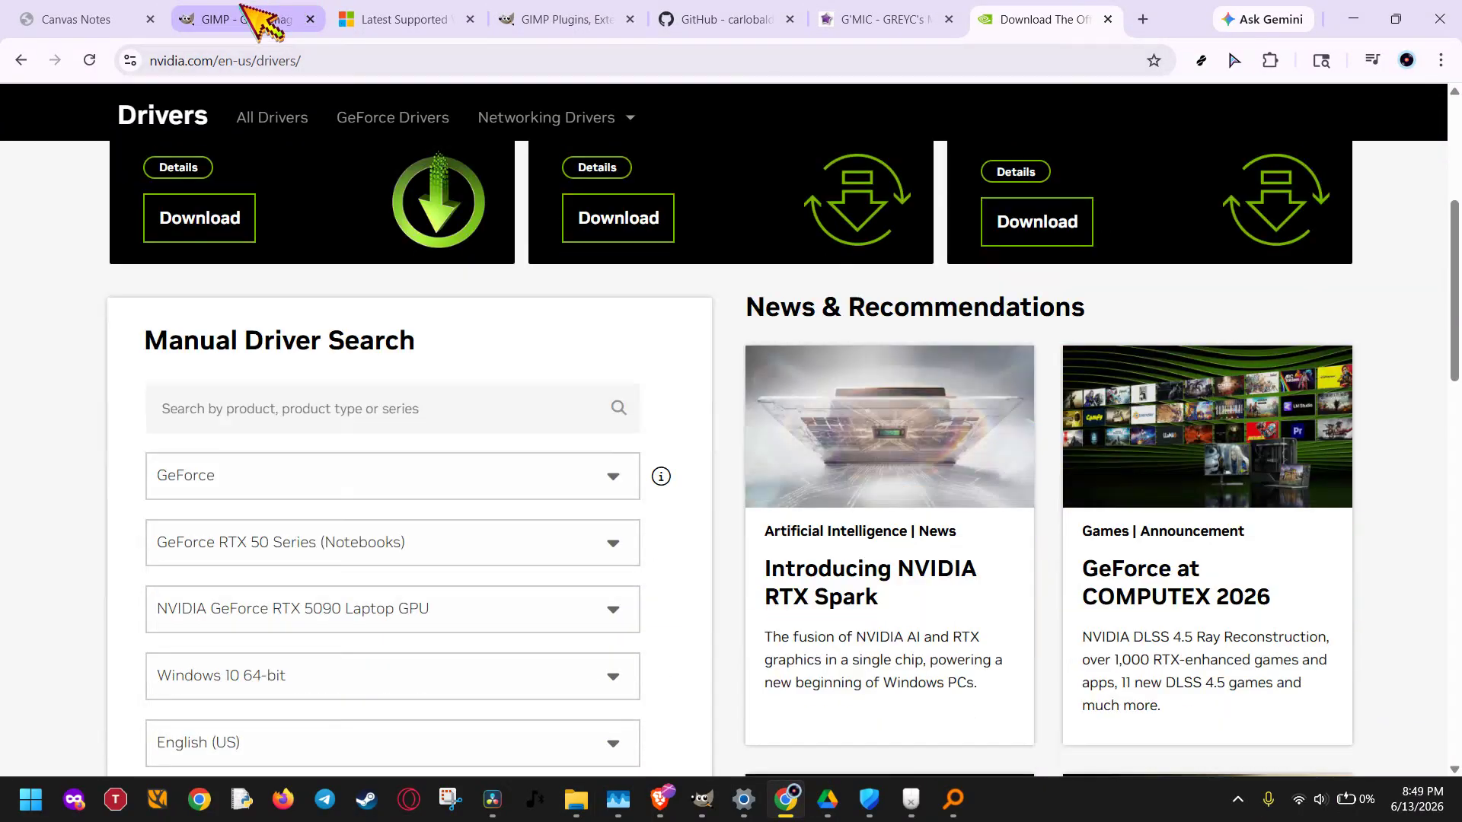
pyautogui.click(254, 18)
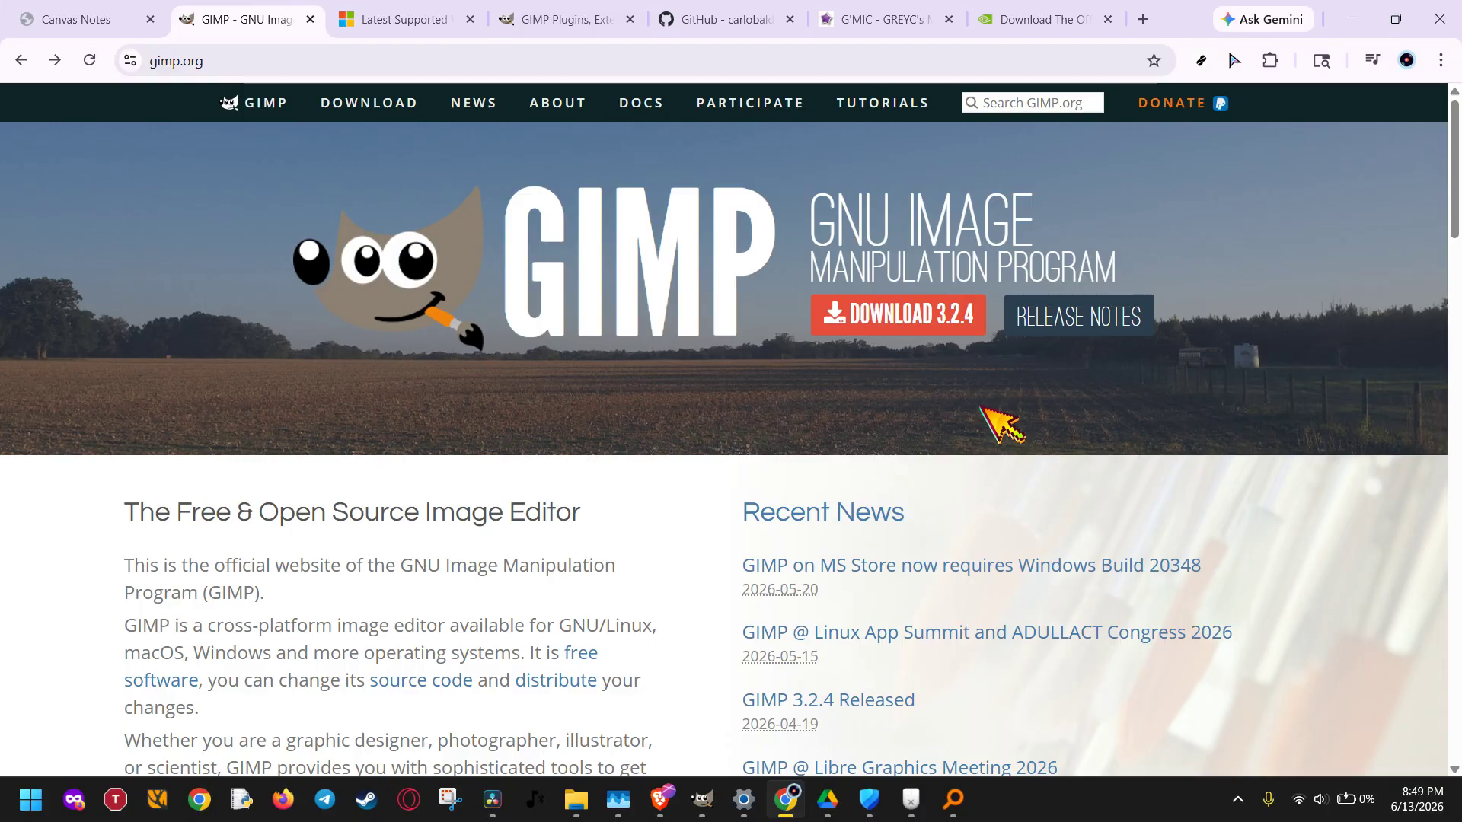
pyautogui.click(960, 323)
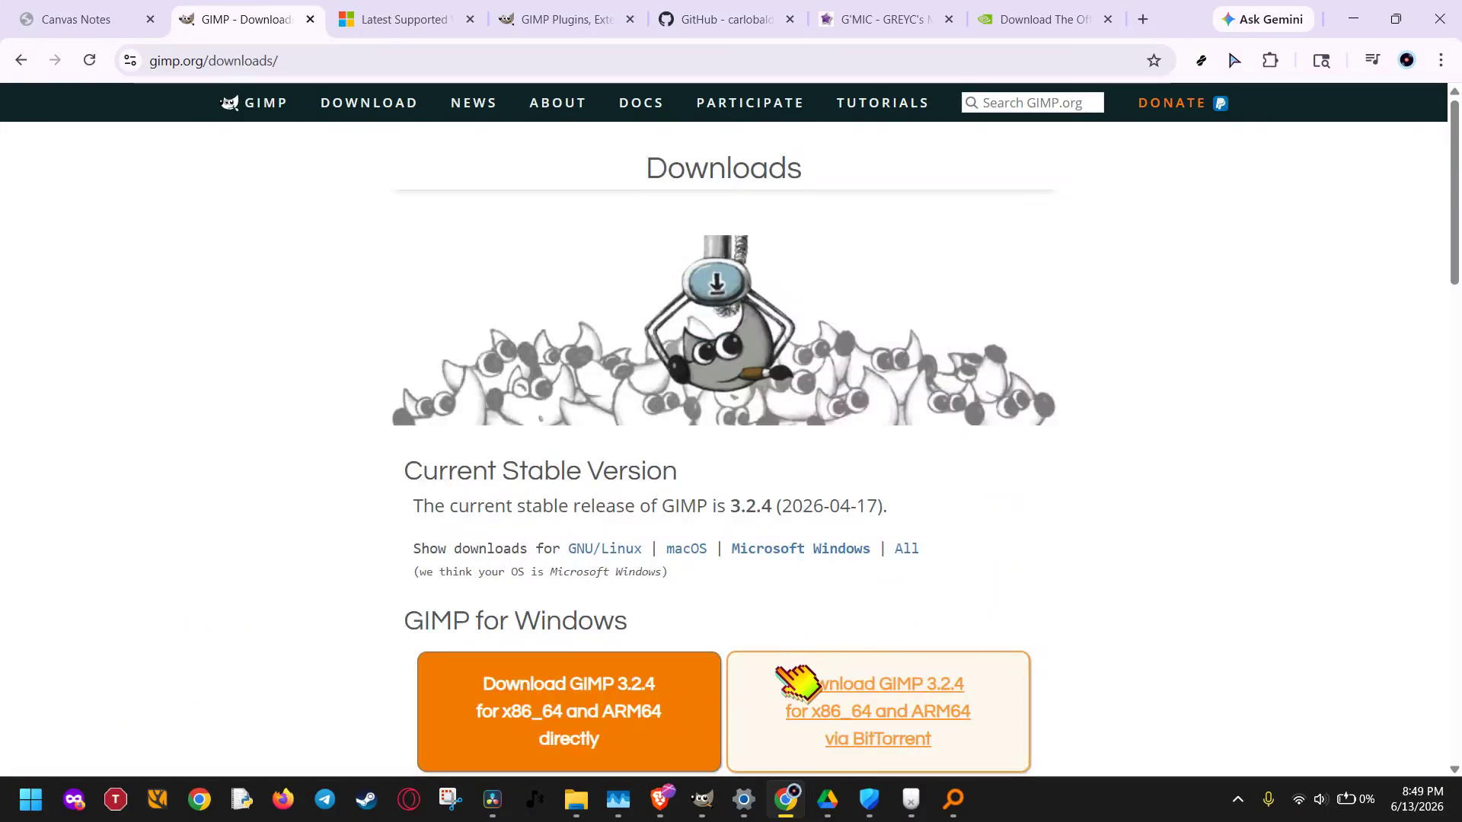
pyautogui.scroll(-6, 779, 670)
pyautogui.scroll(1, 803, 625)
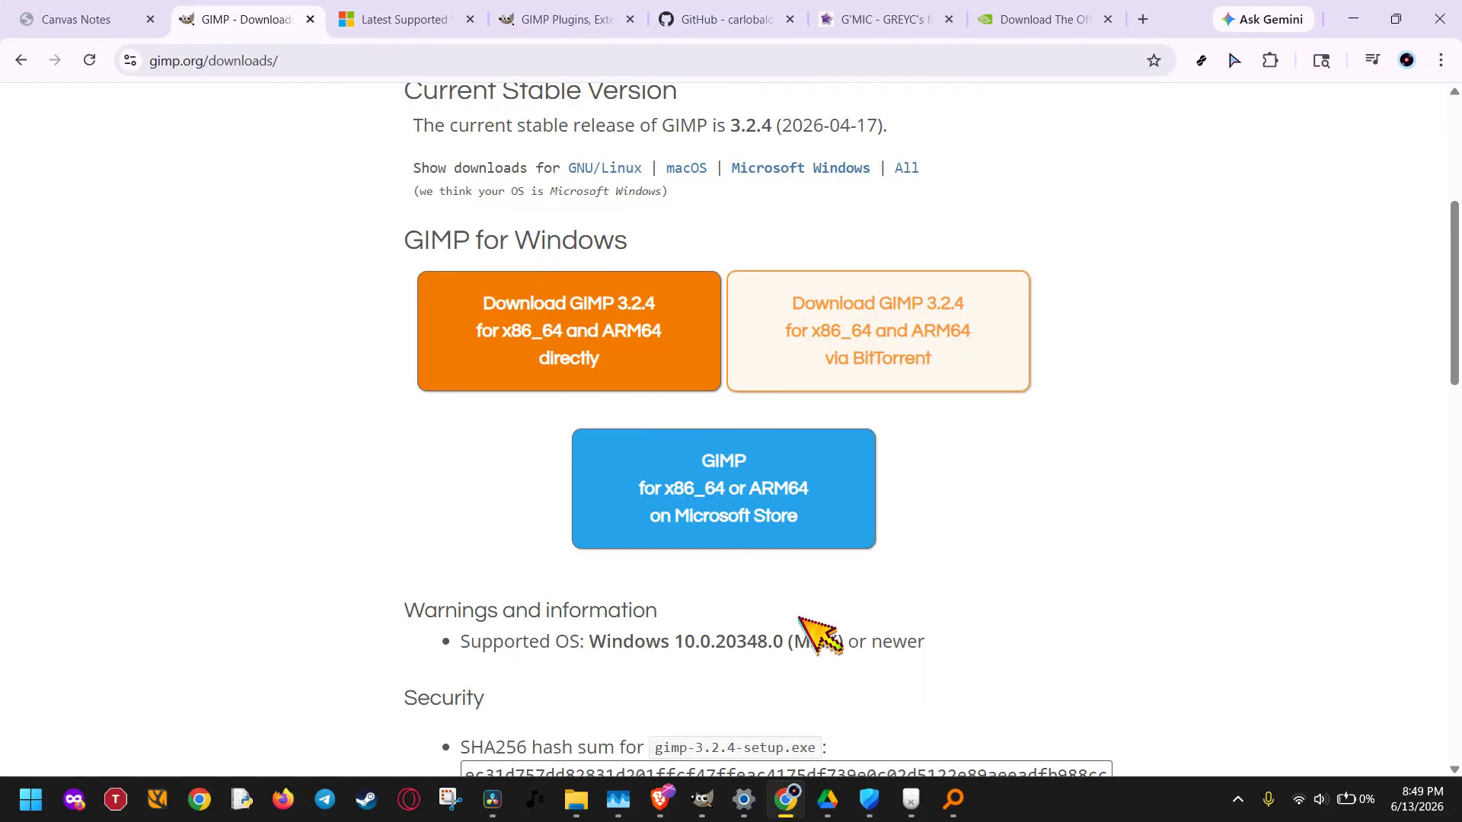
pyautogui.scroll(-1, 803, 625)
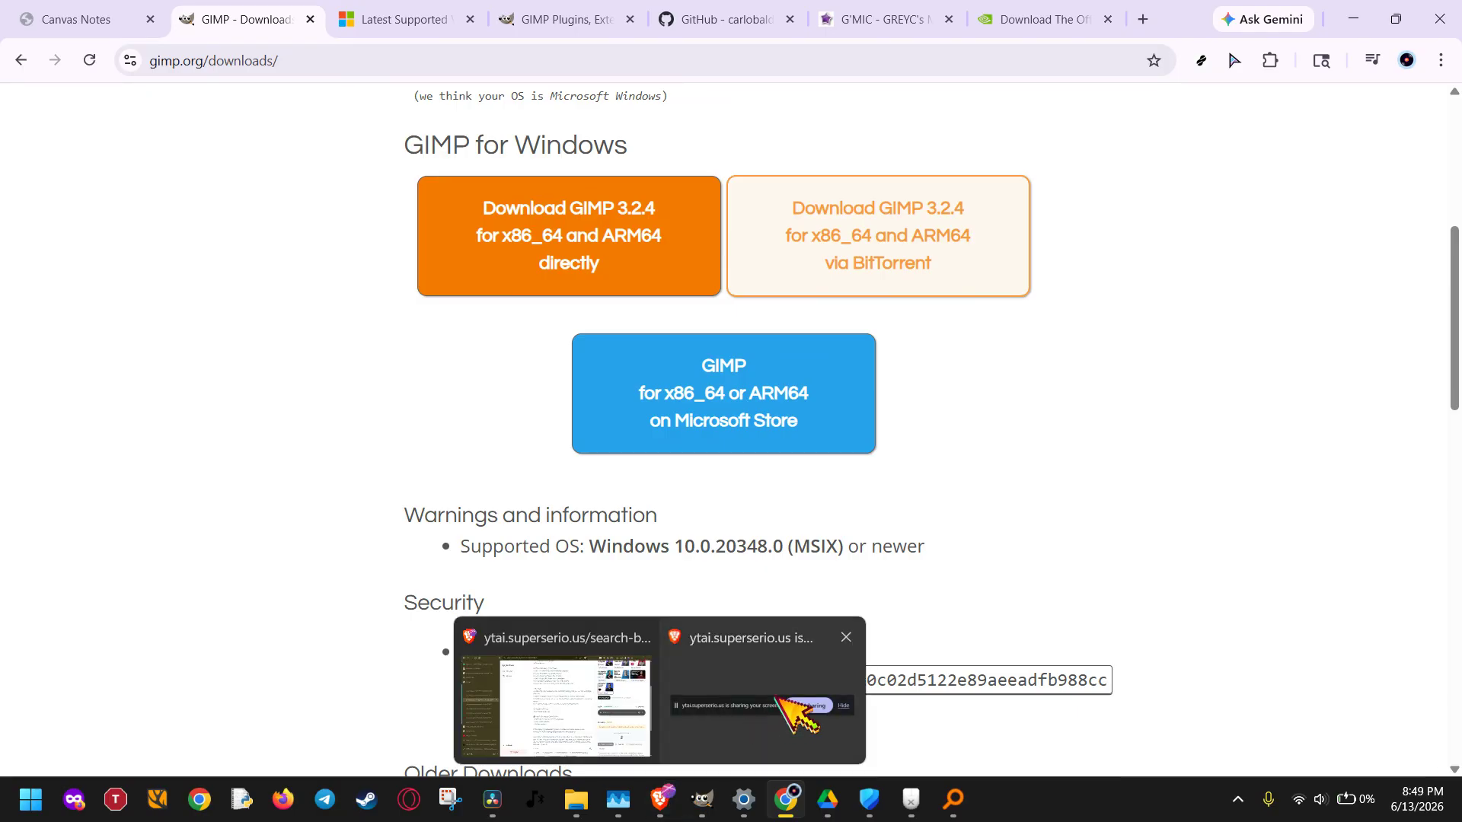
pyautogui.click(784, 696)
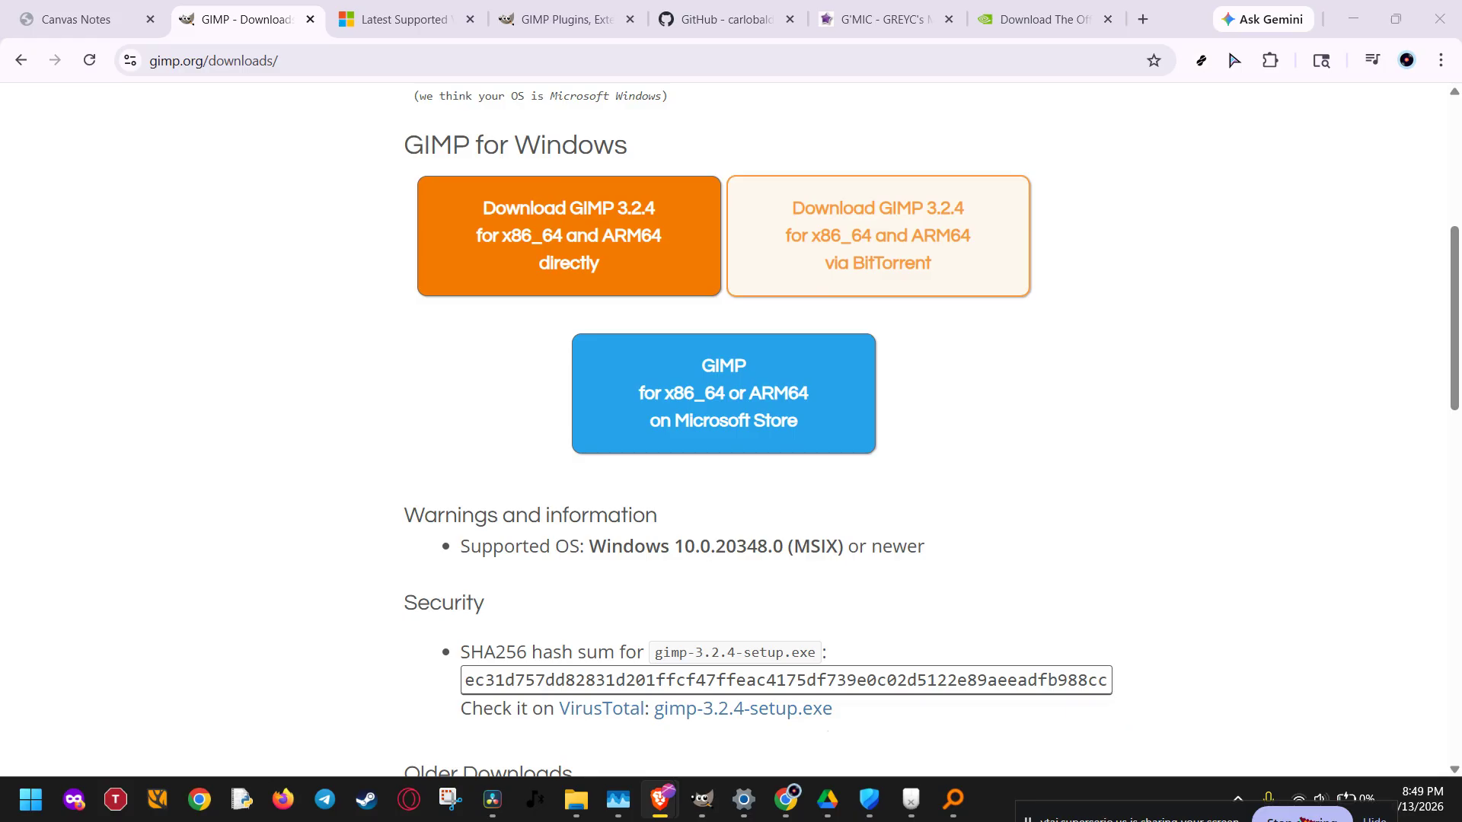